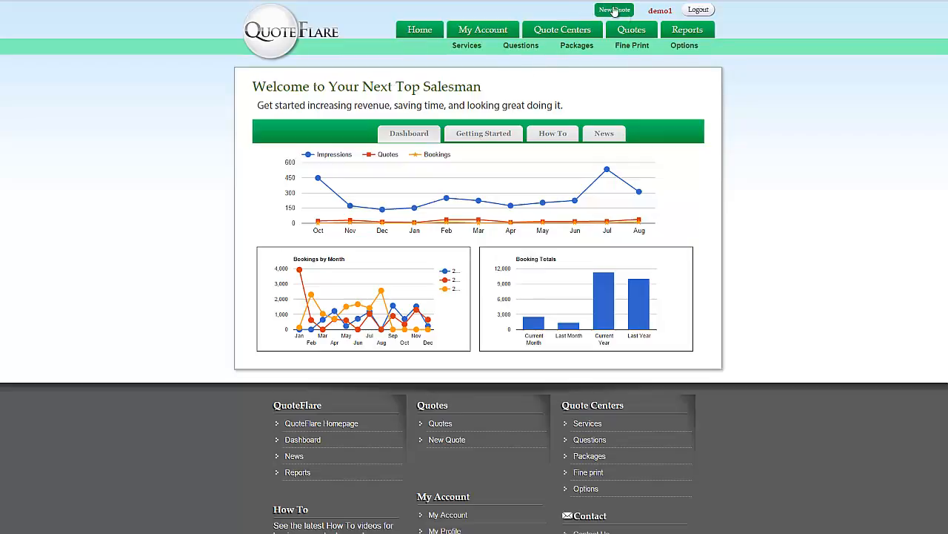
Start a new quote and pick the Window Cleaning (by home size) service from the services grid
mouse_move(627, 31)
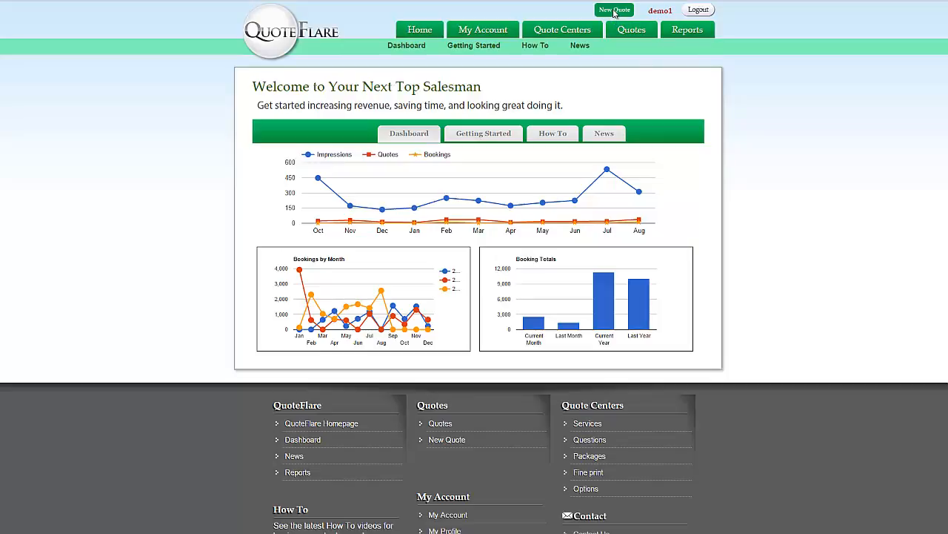
click(613, 11)
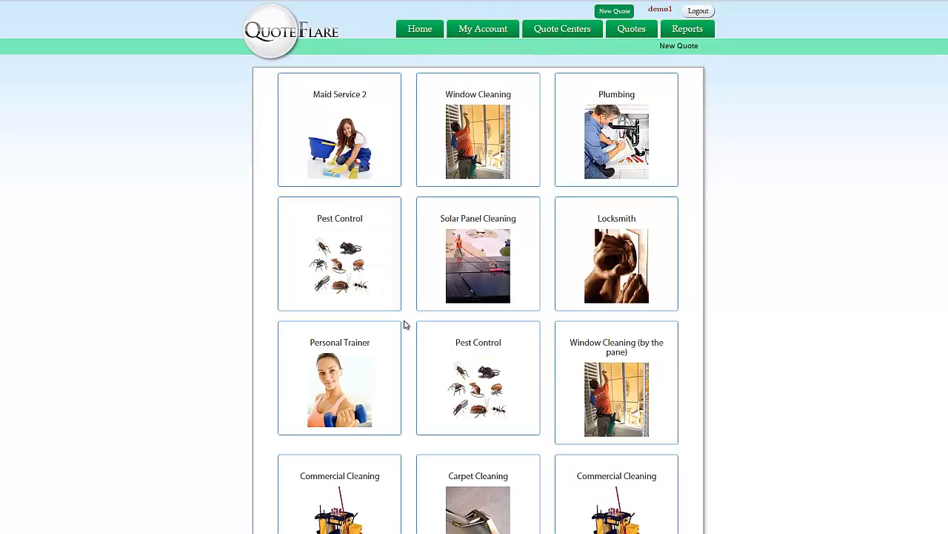
scroll(407, 322, down, 2)
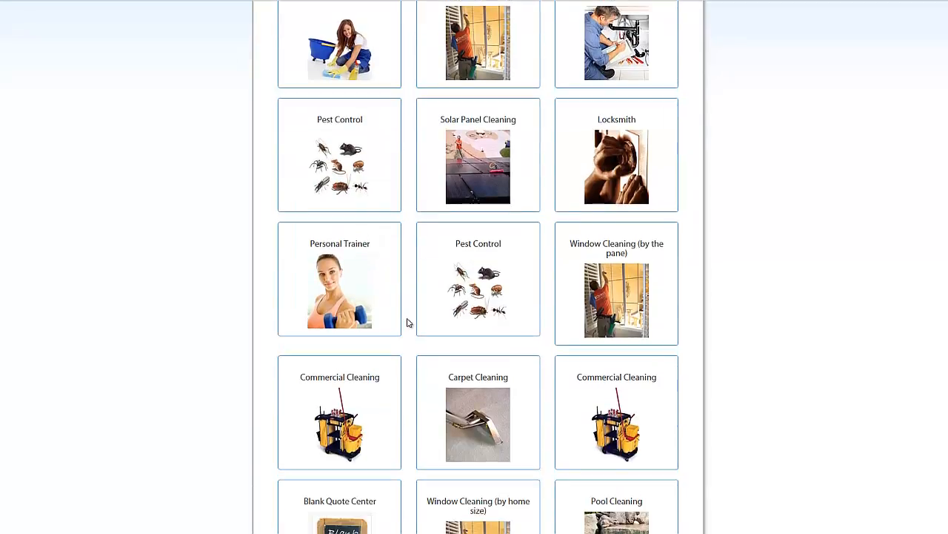
scroll(407, 321, up, 2)
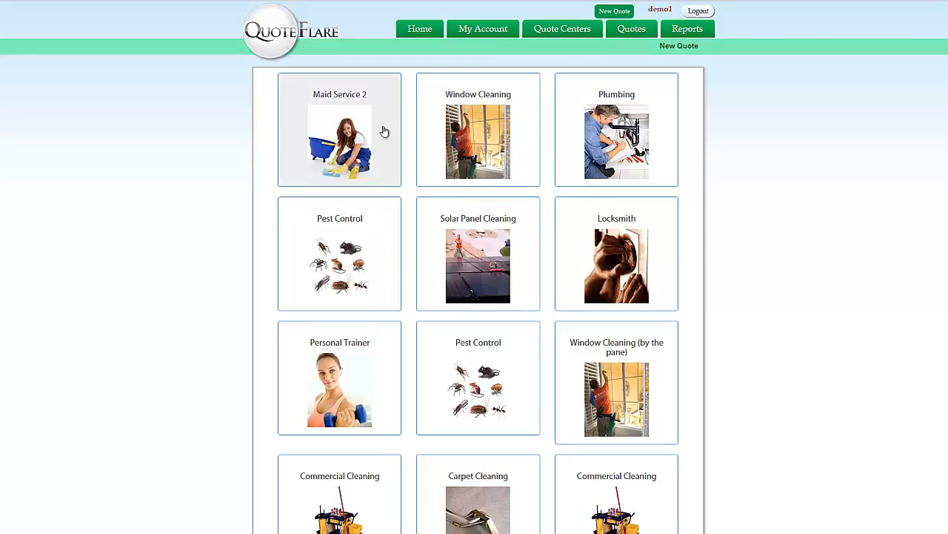
scroll(404, 273, down, 2)
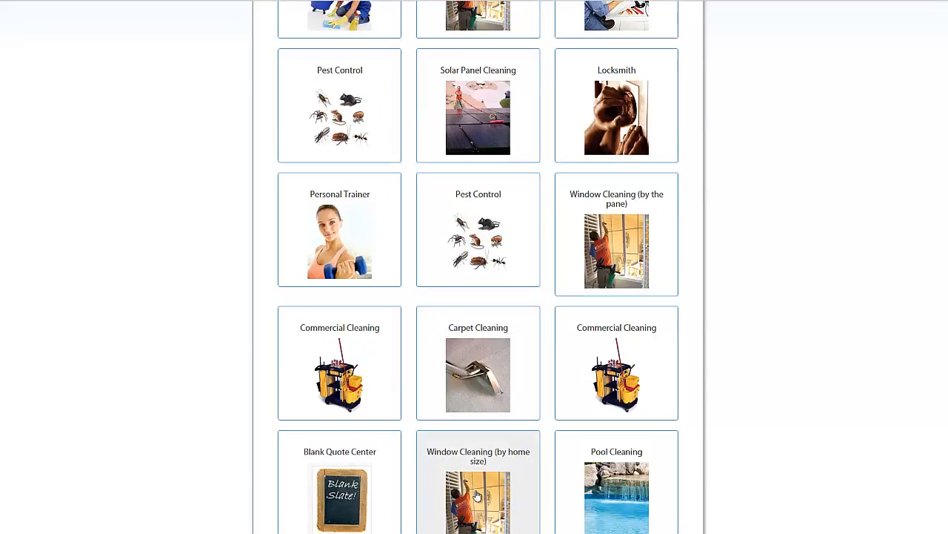
click(477, 495)
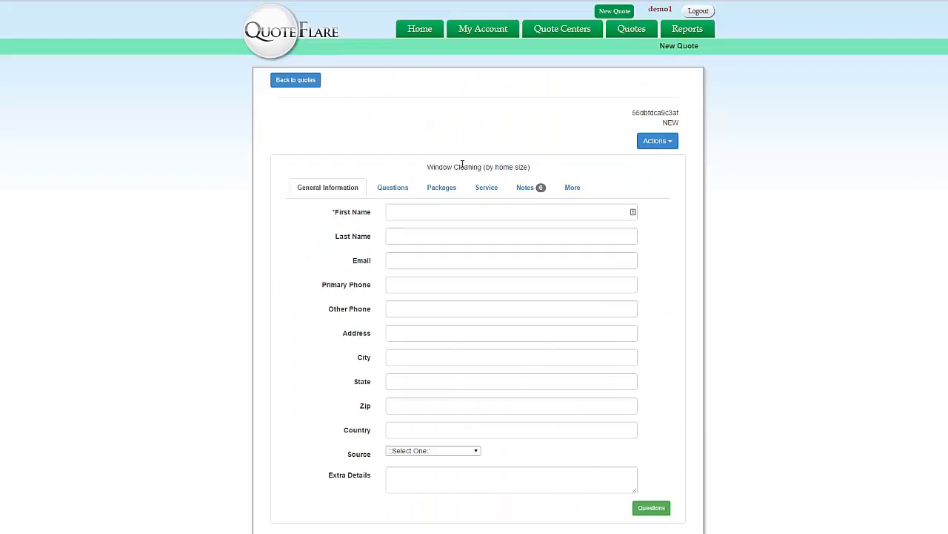
Enter the customer's first and last name in General Information, then go to the Questions tab
click(398, 211)
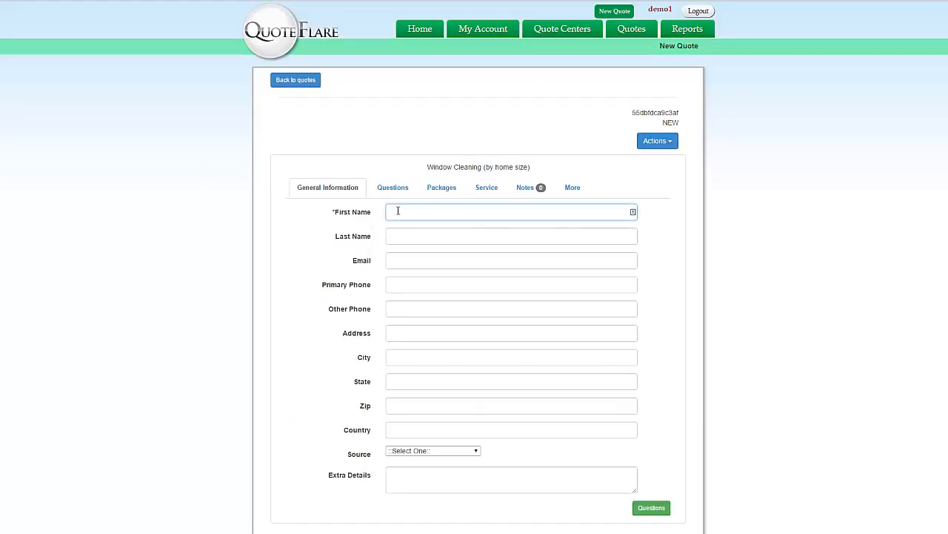
text(John)
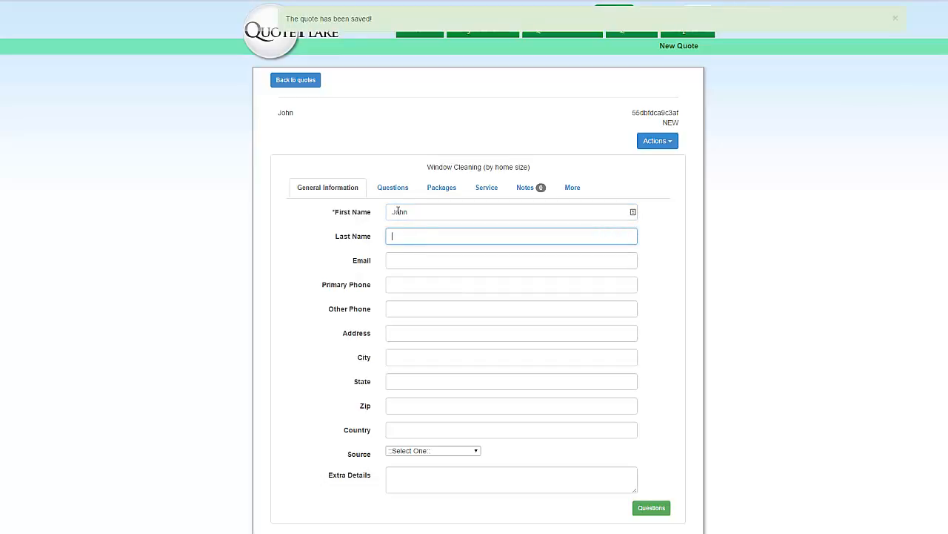
text(Doe)
key(Tab)
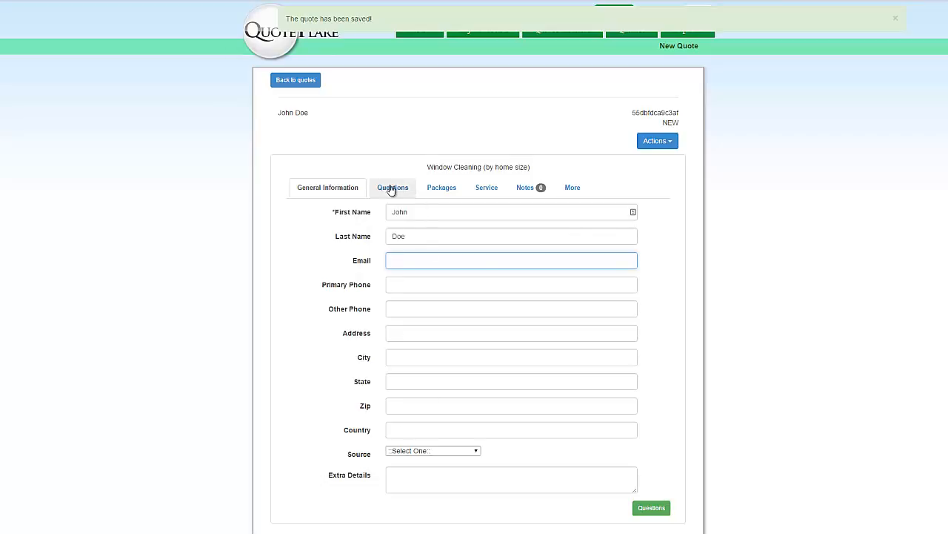
click(392, 189)
Set square footage to 1800 to 2299, levels to 2 Story, and 3 panes for small and tall ladders
click(437, 223)
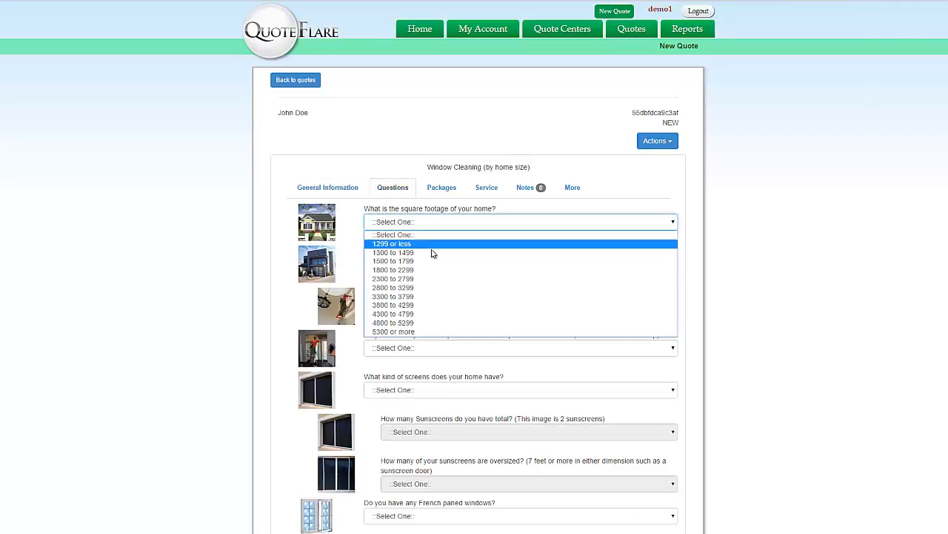
click(435, 272)
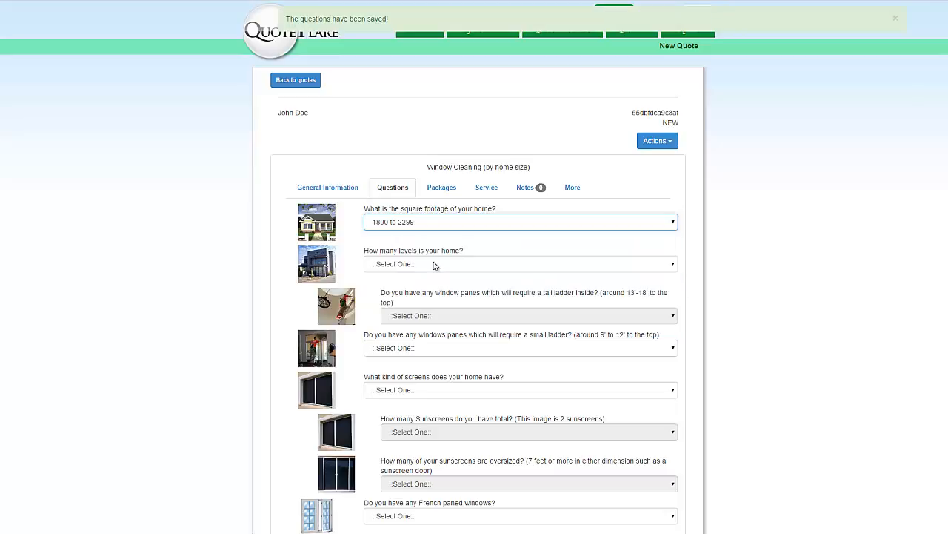
click(435, 265)
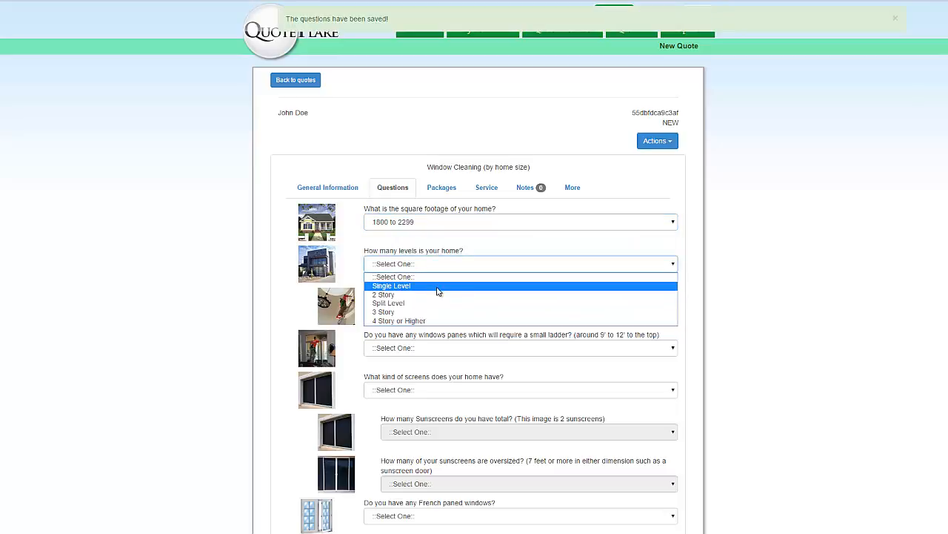
click(438, 286)
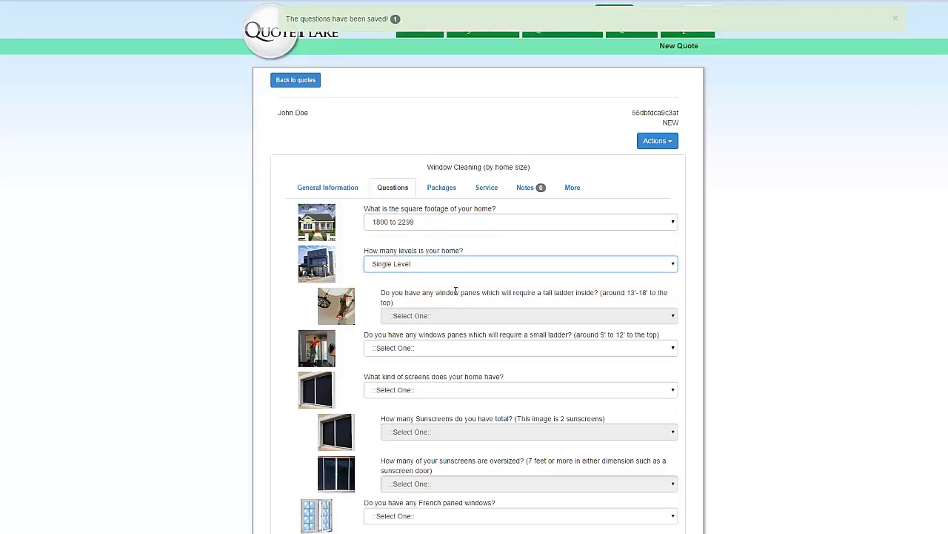
click(427, 348)
click(430, 402)
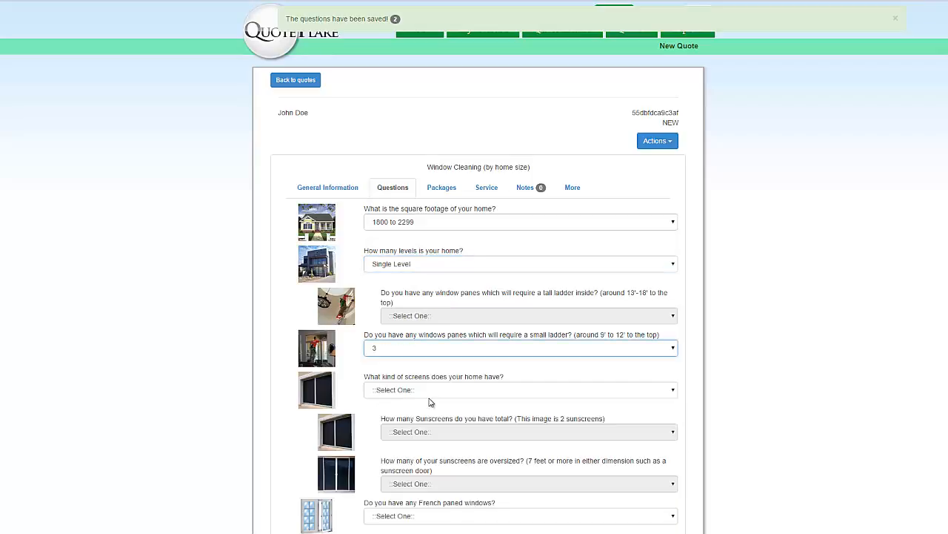
click(425, 265)
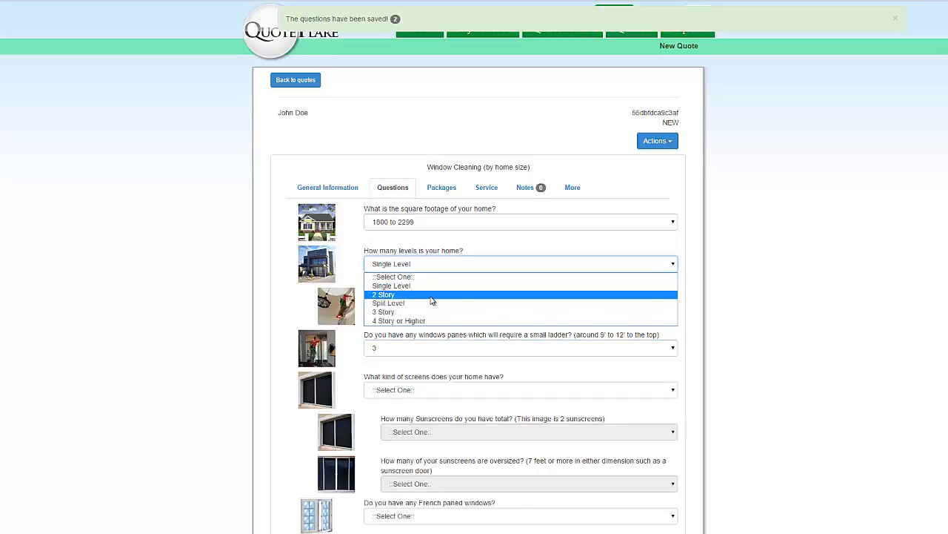
click(430, 294)
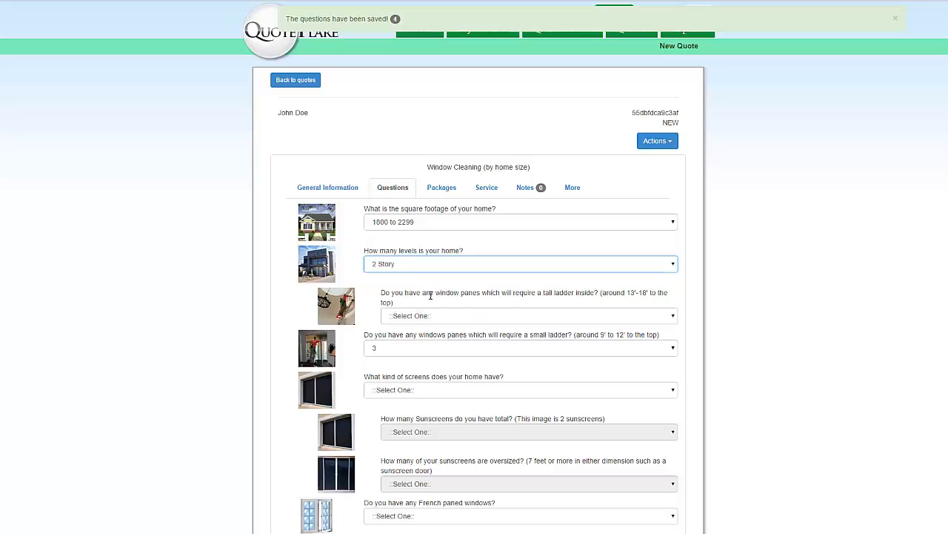
click(436, 316)
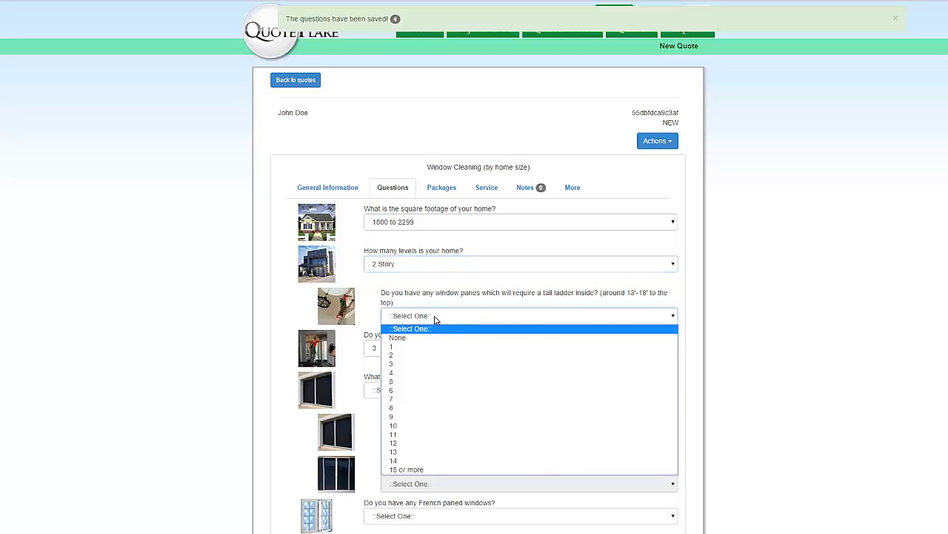
click(419, 366)
Answer screens Just regular (bug screens), French paned windows None, and guest house or sunroom No
scroll(348, 445, down, 3)
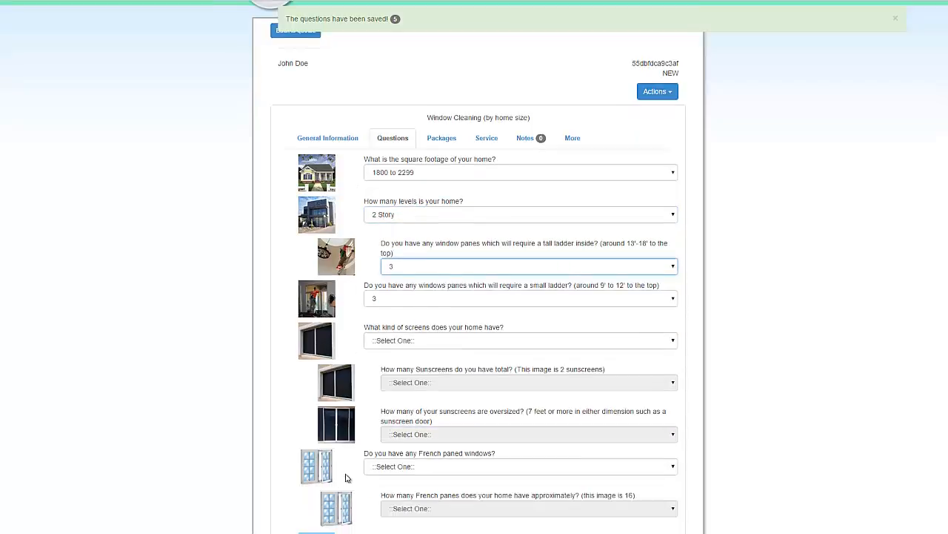
scroll(346, 482, up, 3)
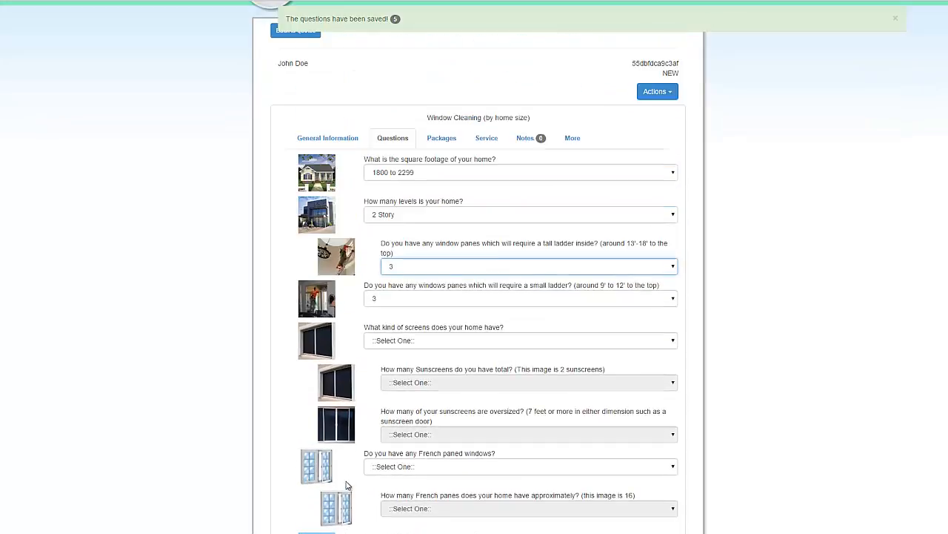
click(412, 343)
click(416, 362)
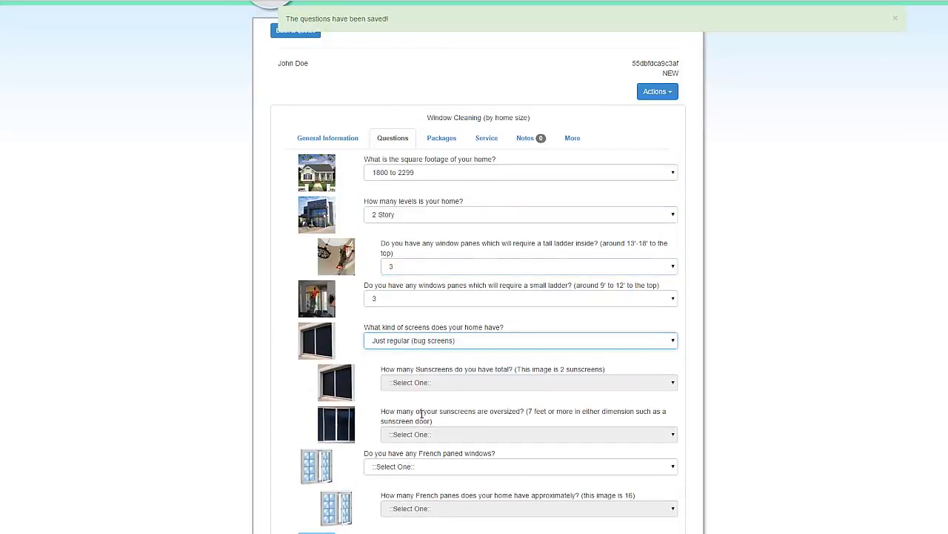
click(419, 467)
click(411, 489)
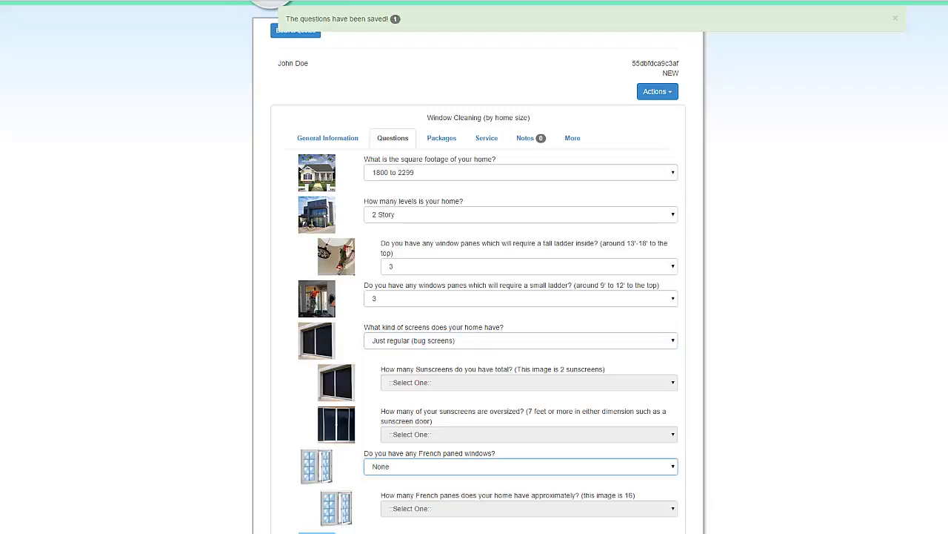
scroll(418, 506, down, 2)
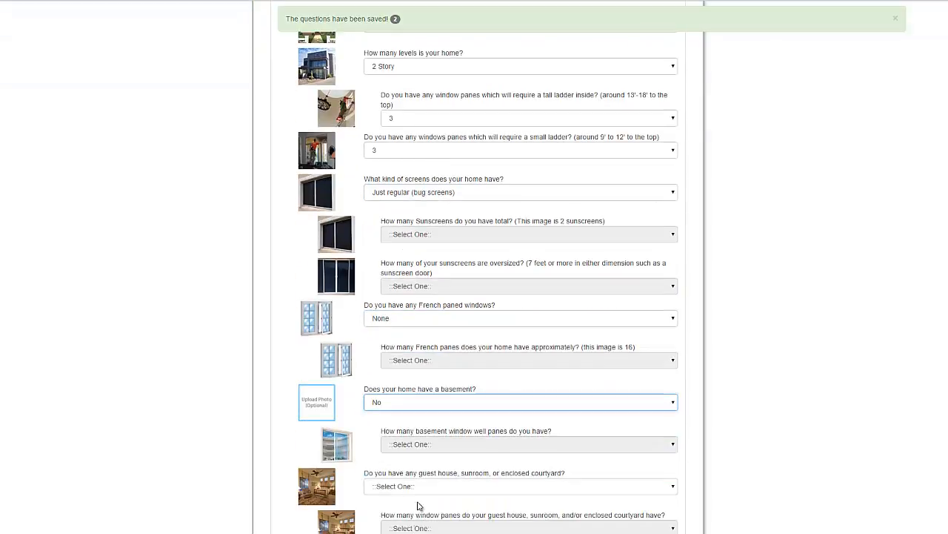
click(417, 486)
click(411, 510)
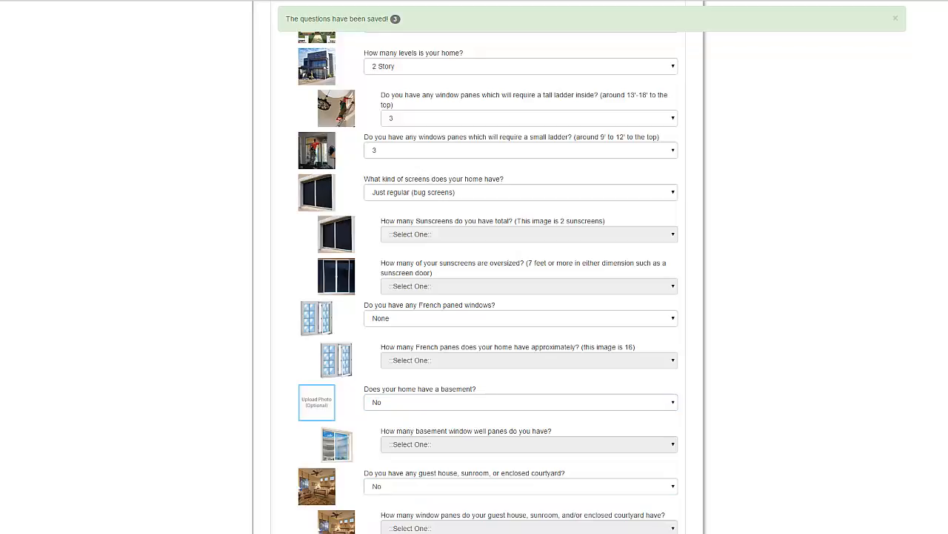
scroll(469, 346, up, 2)
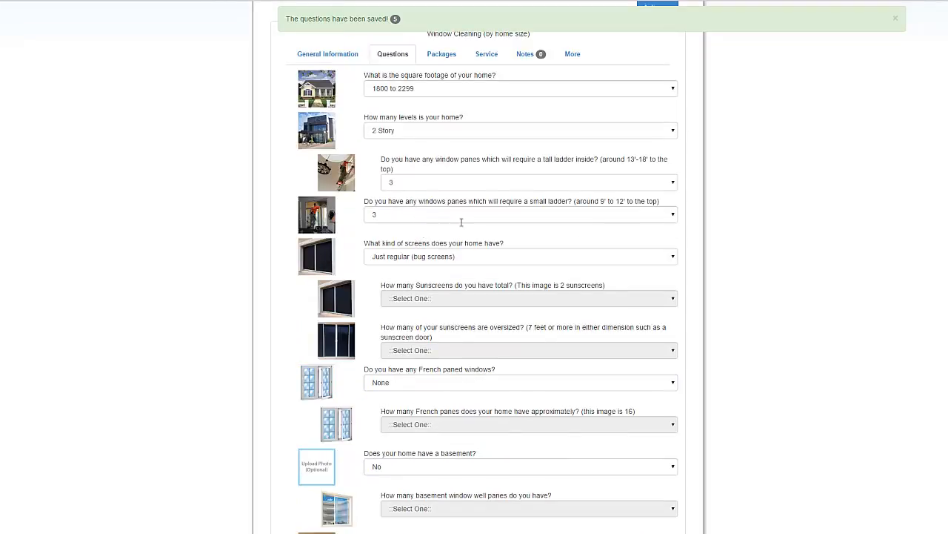
scroll(468, 346, down, 5)
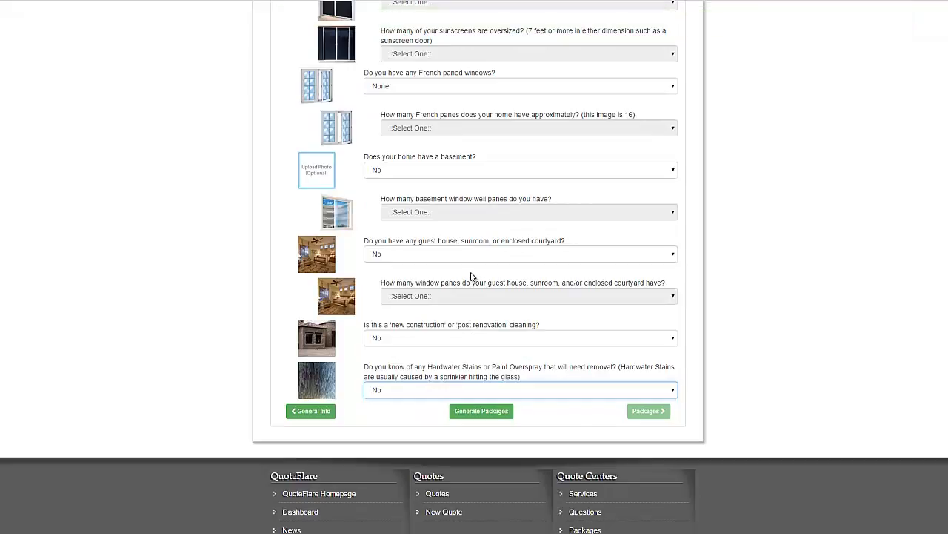
Generate the packages from the answers and show them on the Packages tab
click(481, 414)
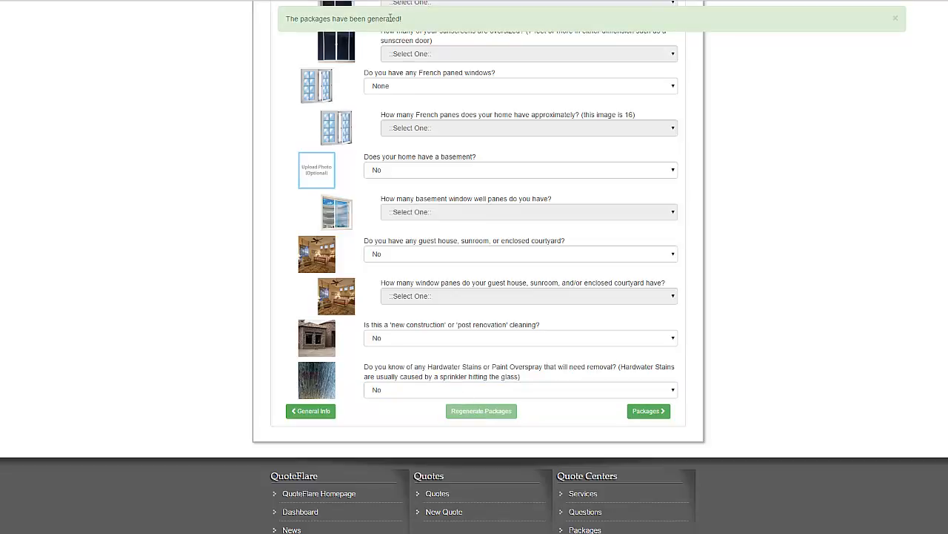
scroll(518, 370, up, 2)
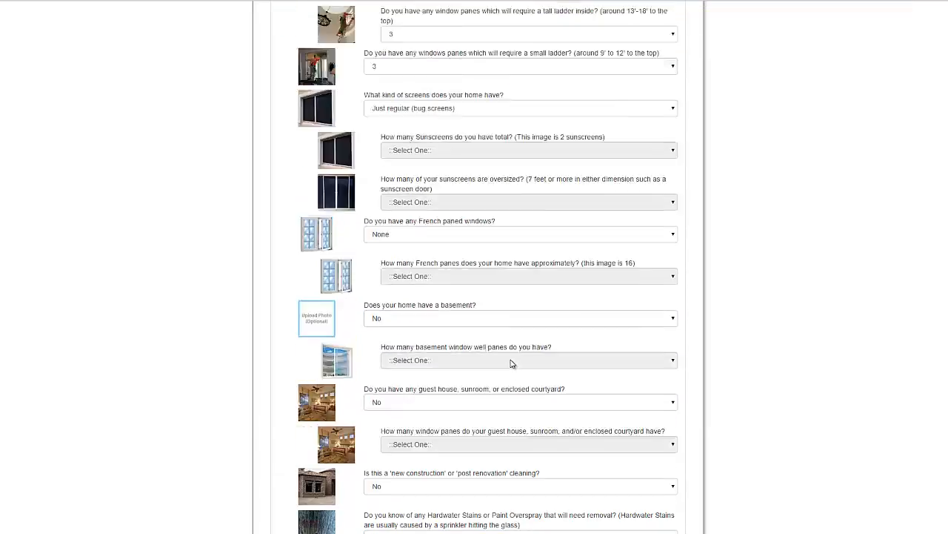
scroll(510, 363, up, 2)
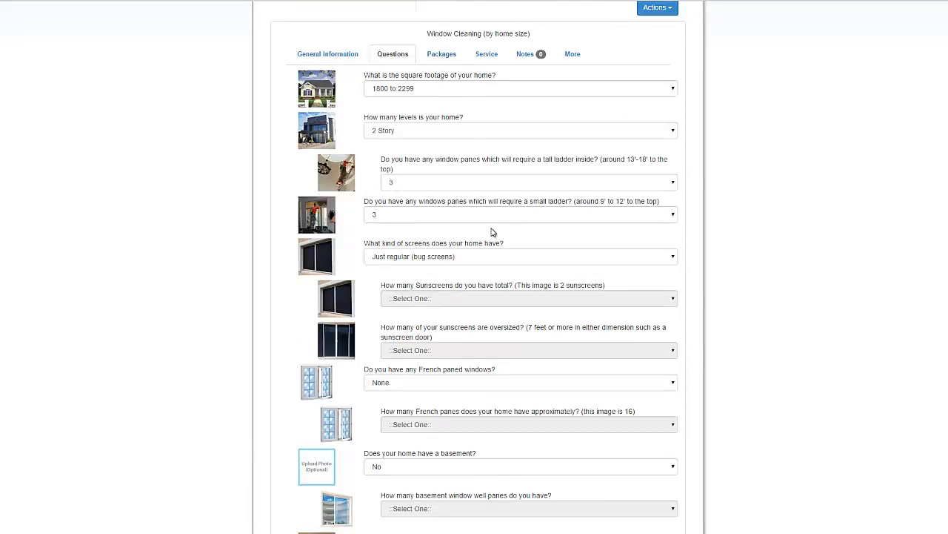
scroll(493, 226, down, 5)
click(652, 361)
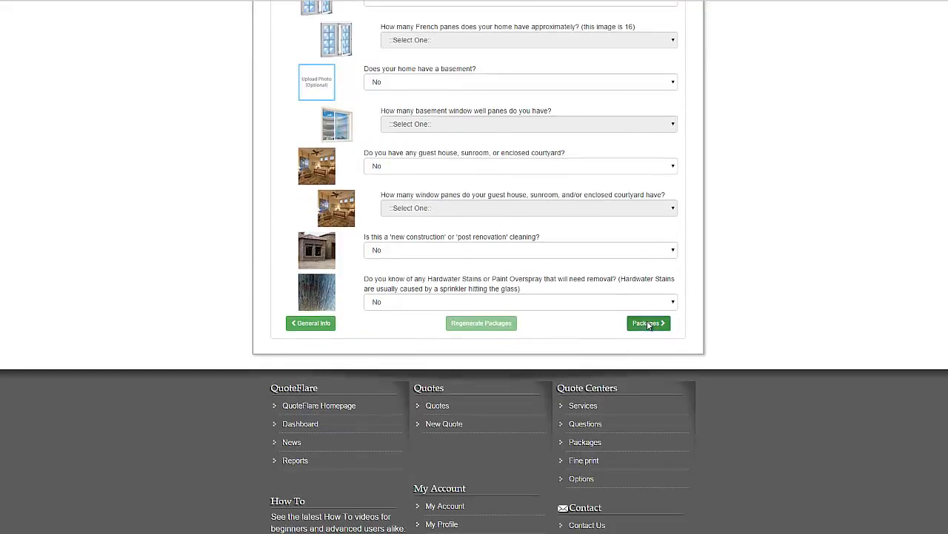
Scroll up to view the Basic $198, Good $234, Better $290 and Best $494 package cards
scroll(503, 280, up, 4)
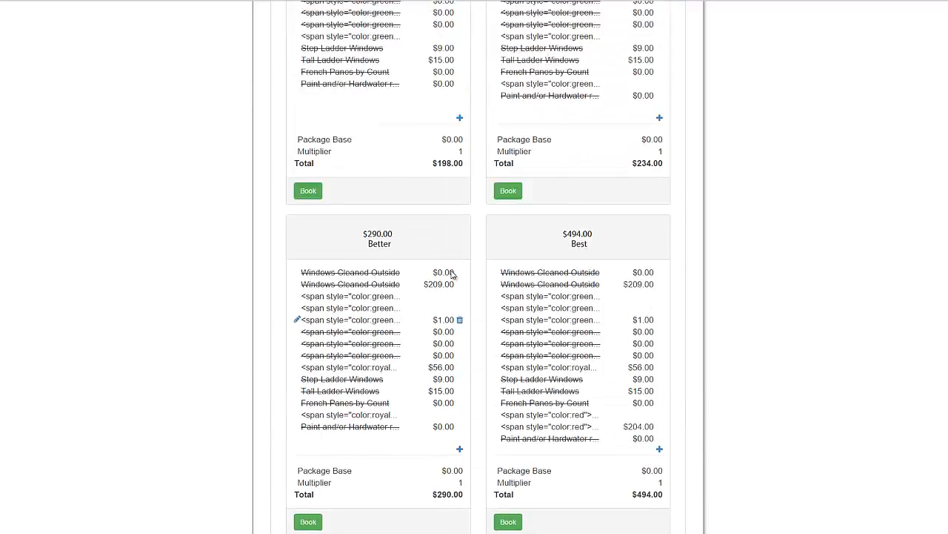
scroll(444, 303, up, 2)
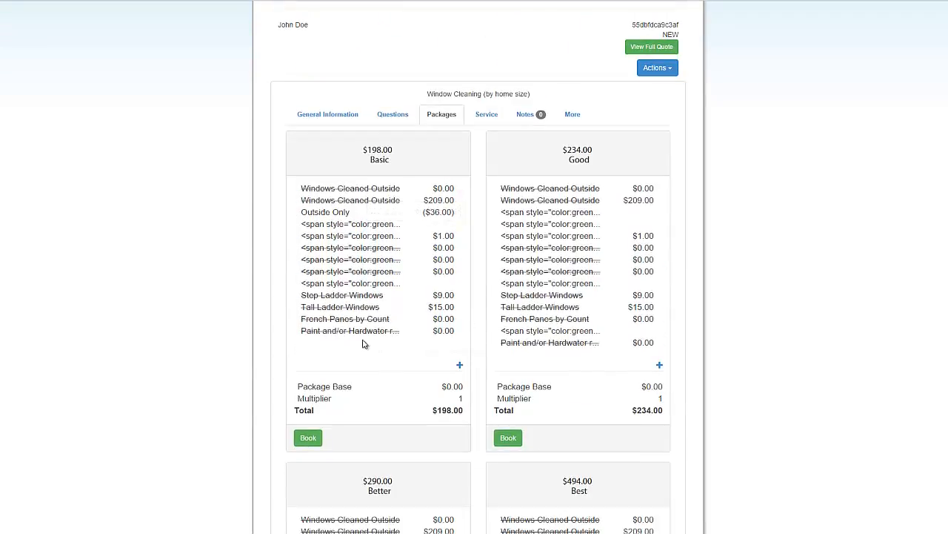
scroll(526, 330, up, 1)
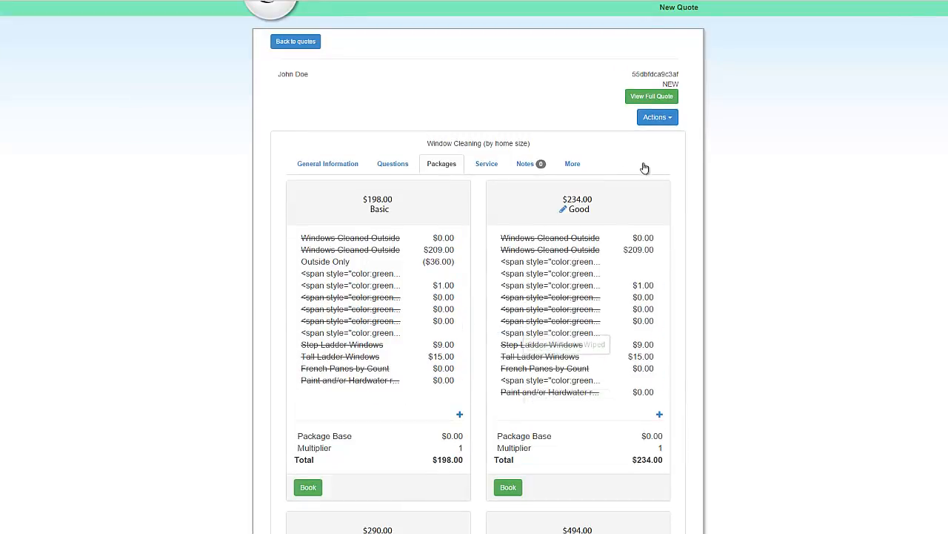
click(655, 98)
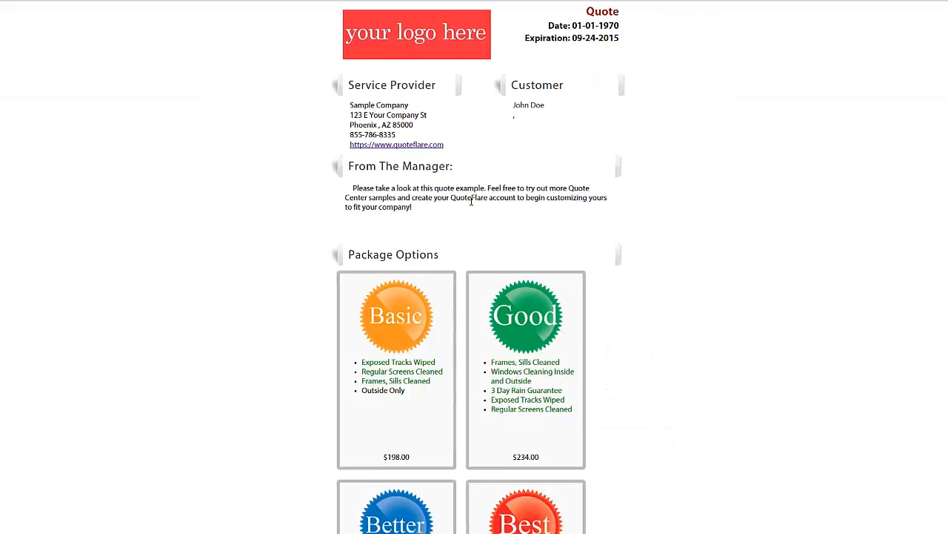
scroll(425, 244, down, 3)
scroll(424, 255, down, 4)
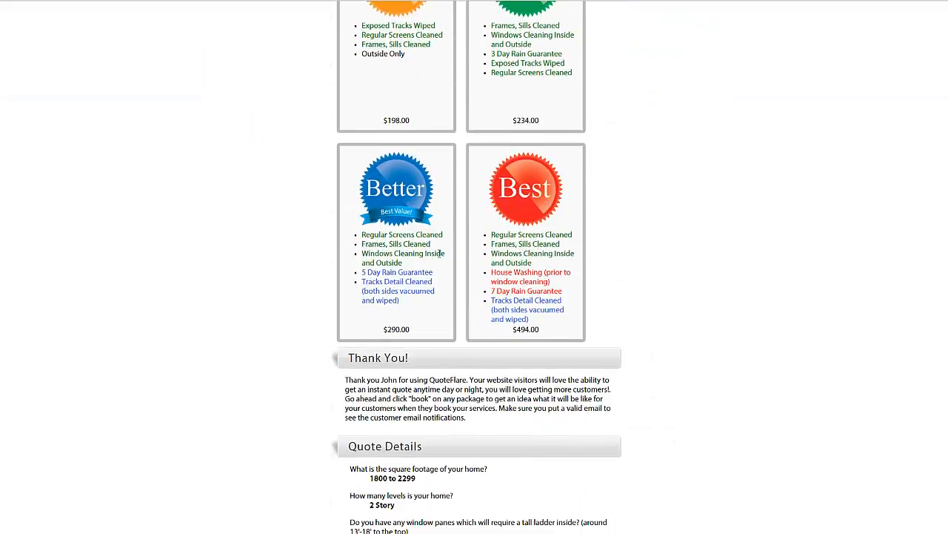
scroll(438, 308, up, 6)
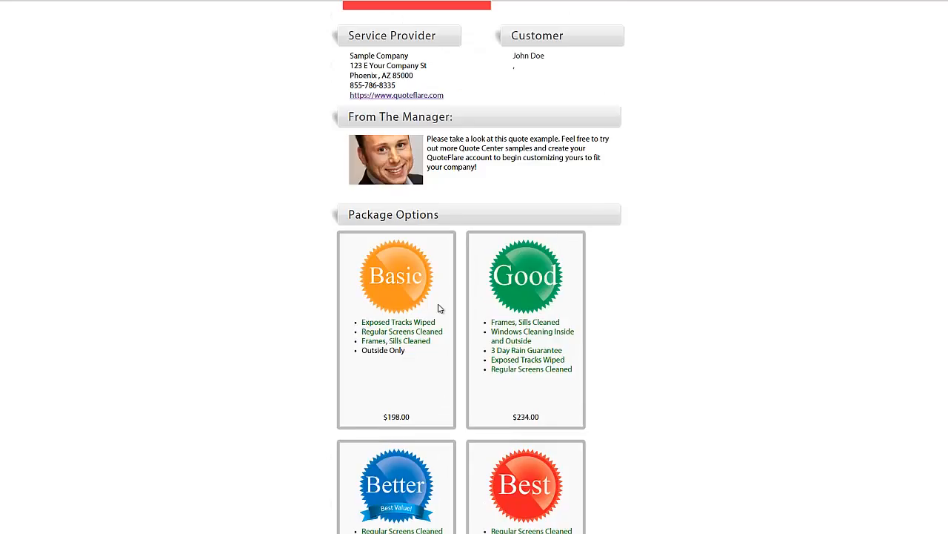
scroll(438, 308, down, 3)
scroll(438, 310, down, 3)
scroll(439, 315, down, 3)
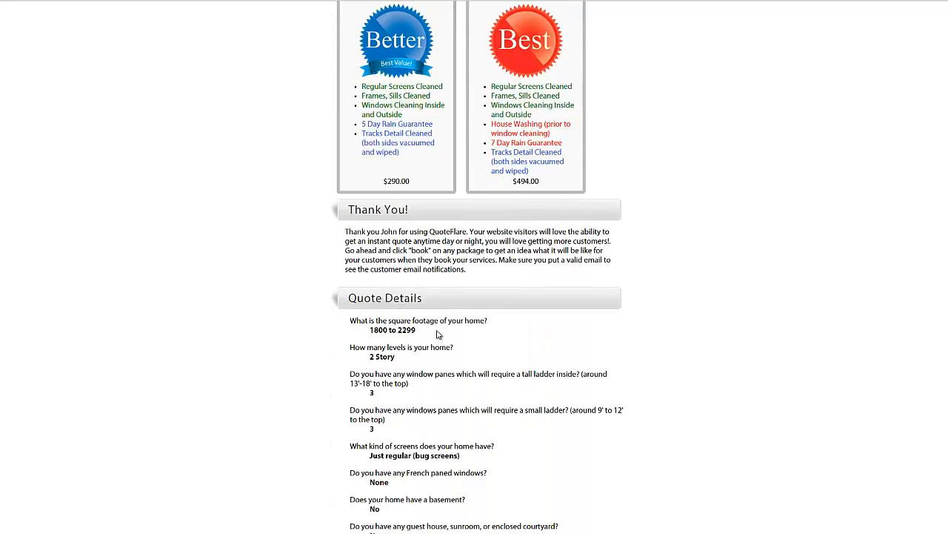
scroll(440, 321, up, 5)
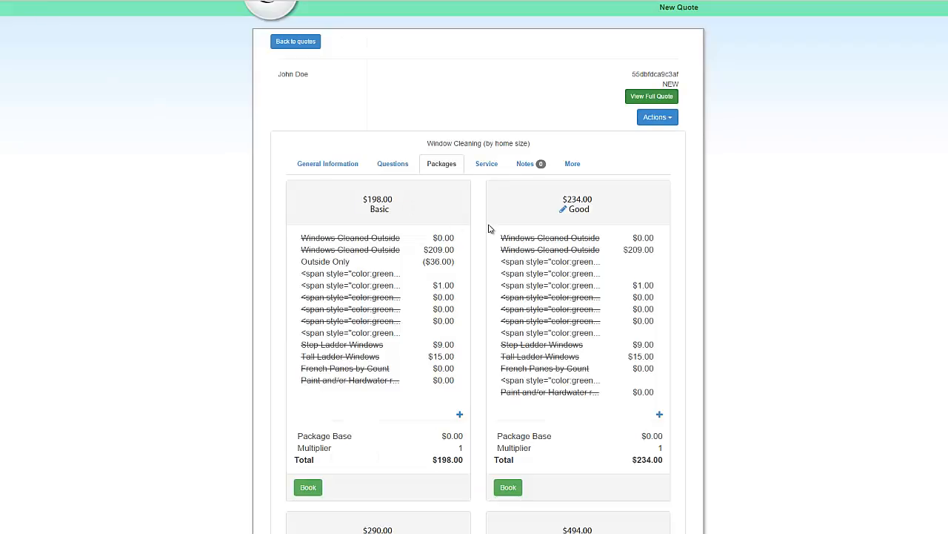
scroll(482, 226, down, 2)
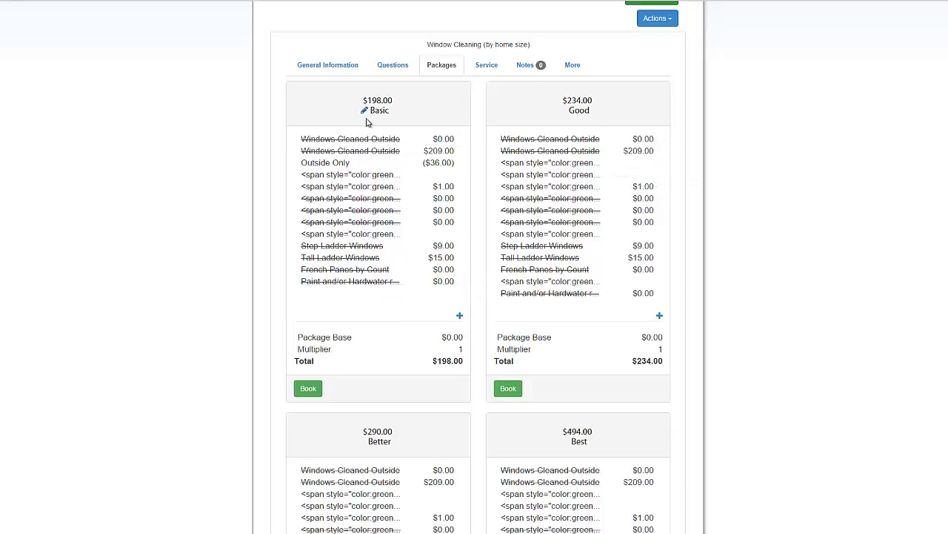
scroll(367, 122, down, 1)
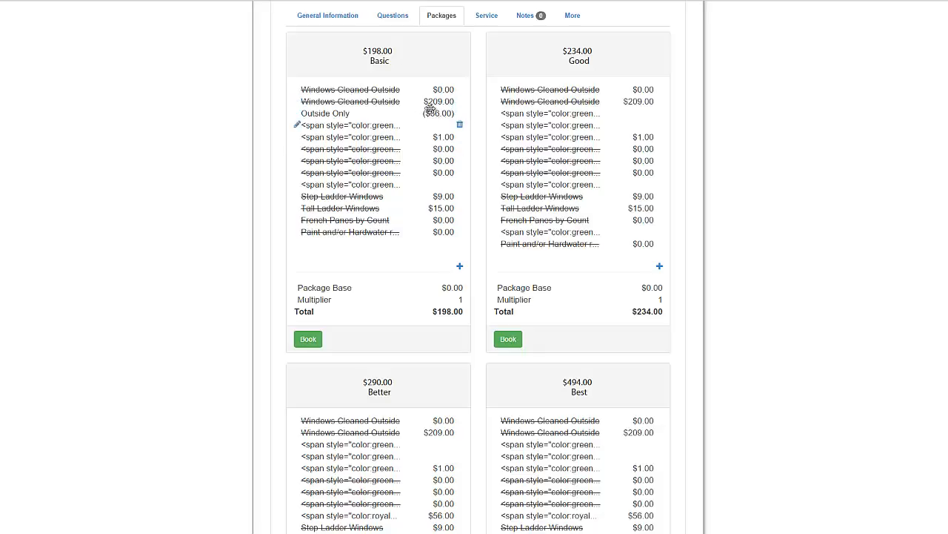
scroll(419, 170, down, 1)
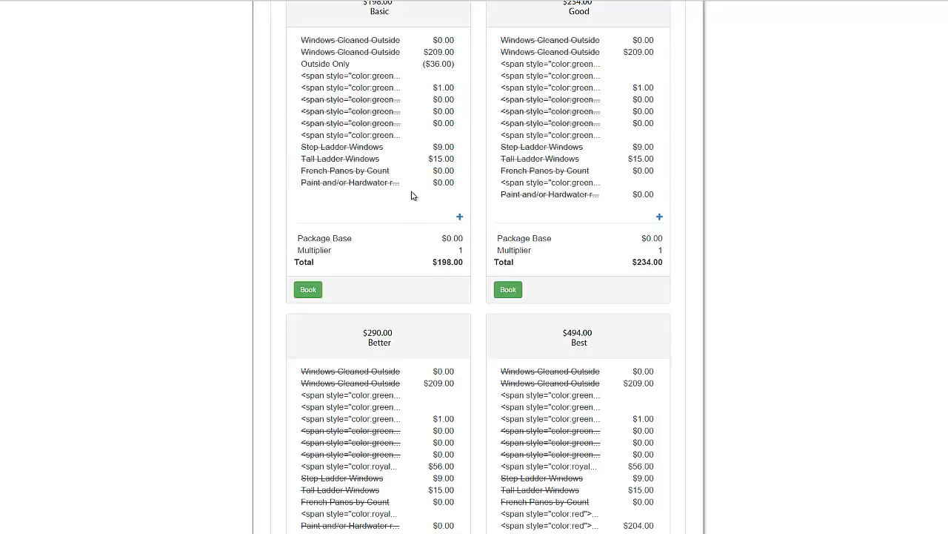
scroll(415, 191, down, 1)
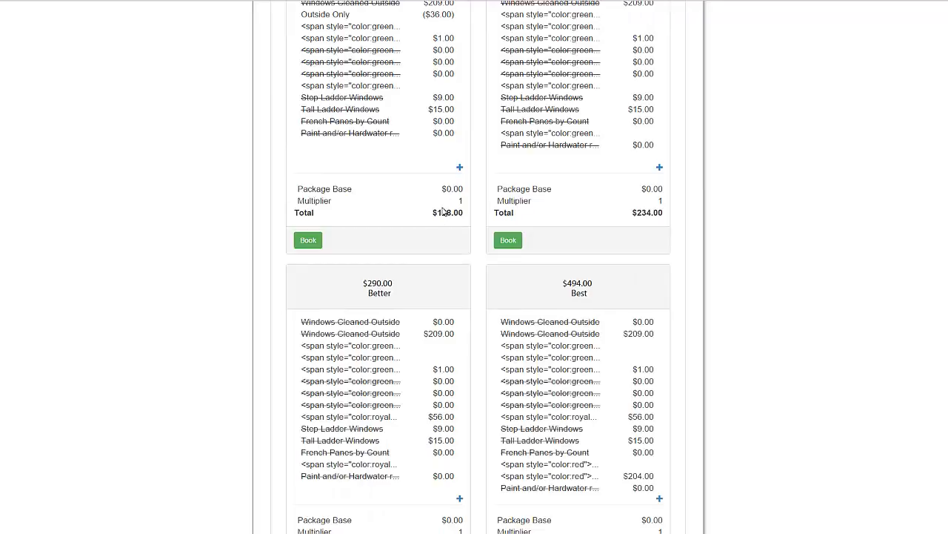
scroll(426, 227, up, 2)
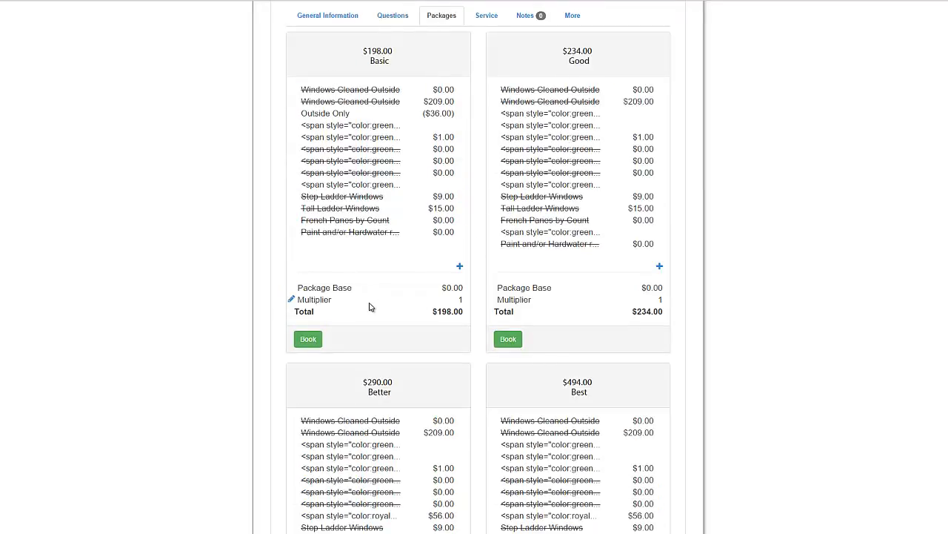
scroll(374, 306, up, 1)
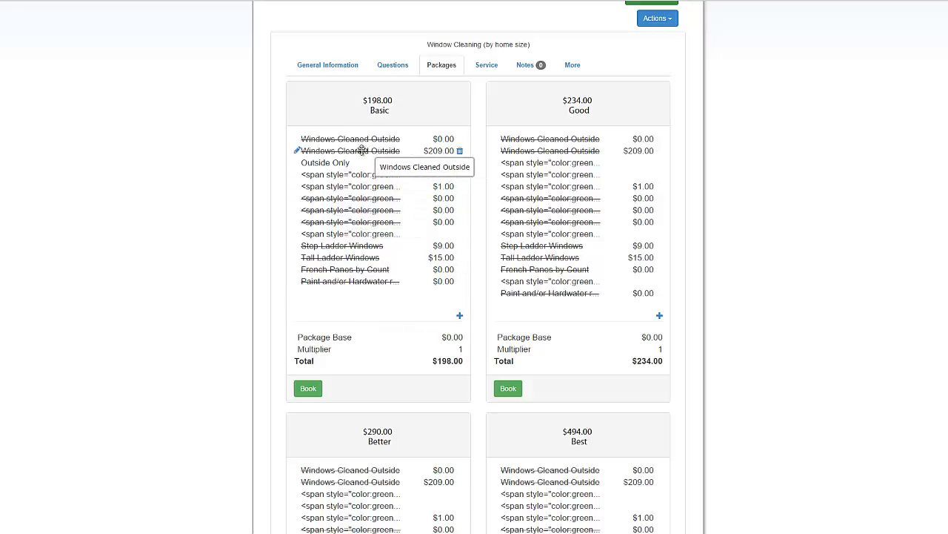
Change the Basic package's Windows Cleaned Outside item total from 209 to 219, making Basic $208
click(297, 150)
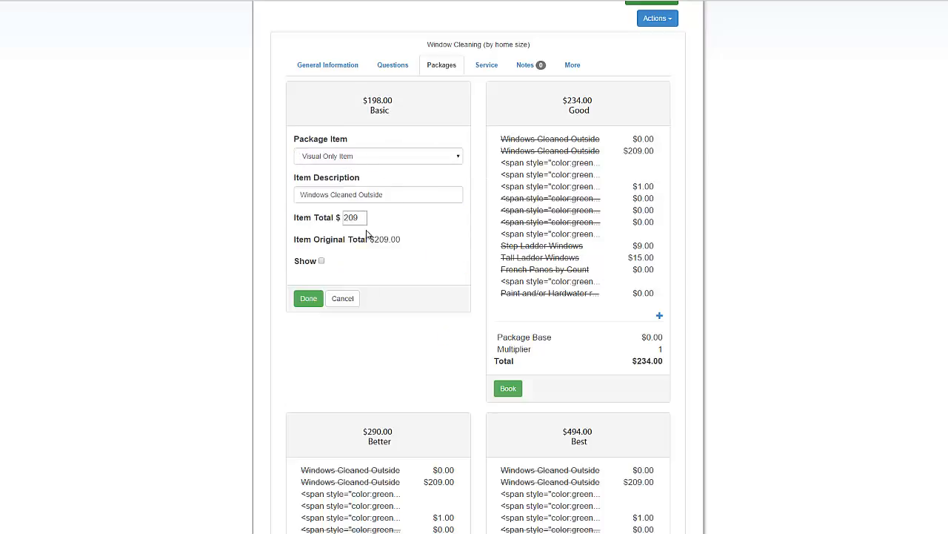
drag(363, 218, 304, 222)
text(2)
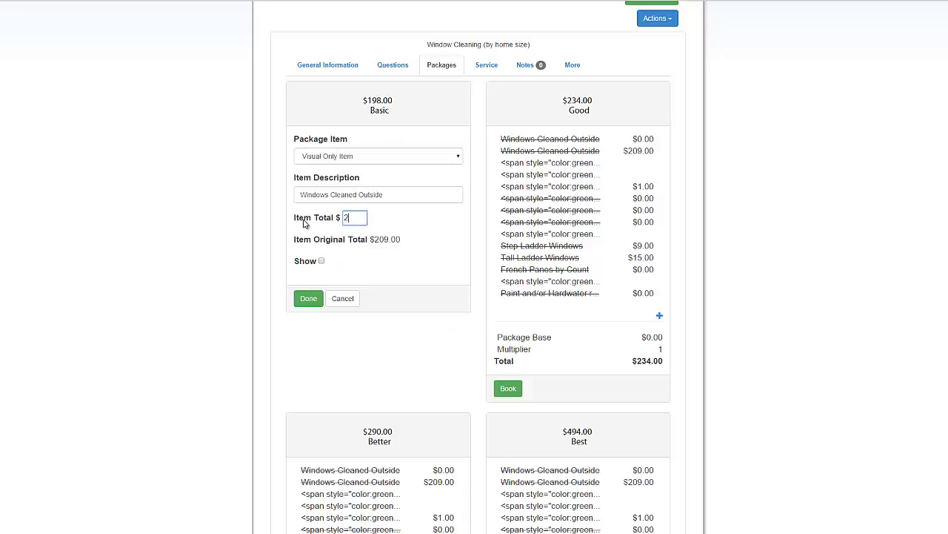
click(308, 299)
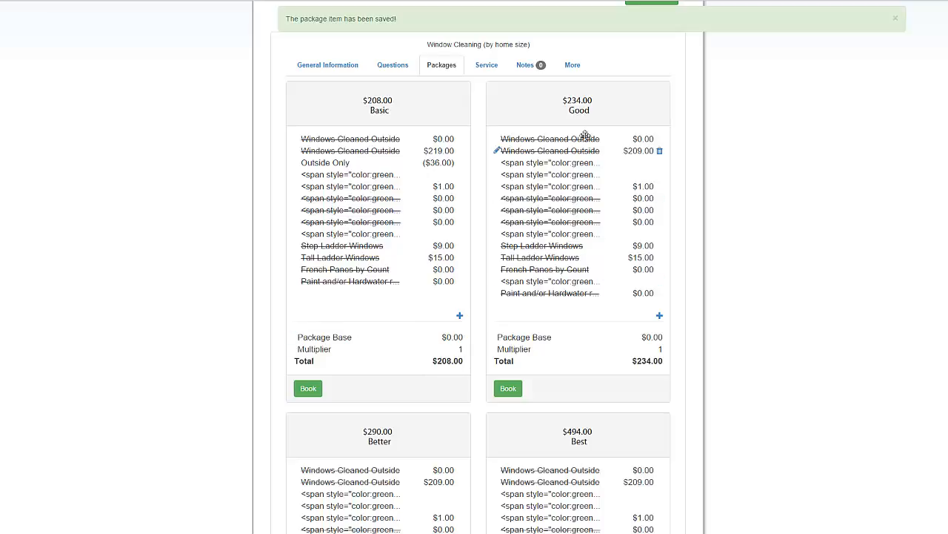
scroll(557, 427, down, 3)
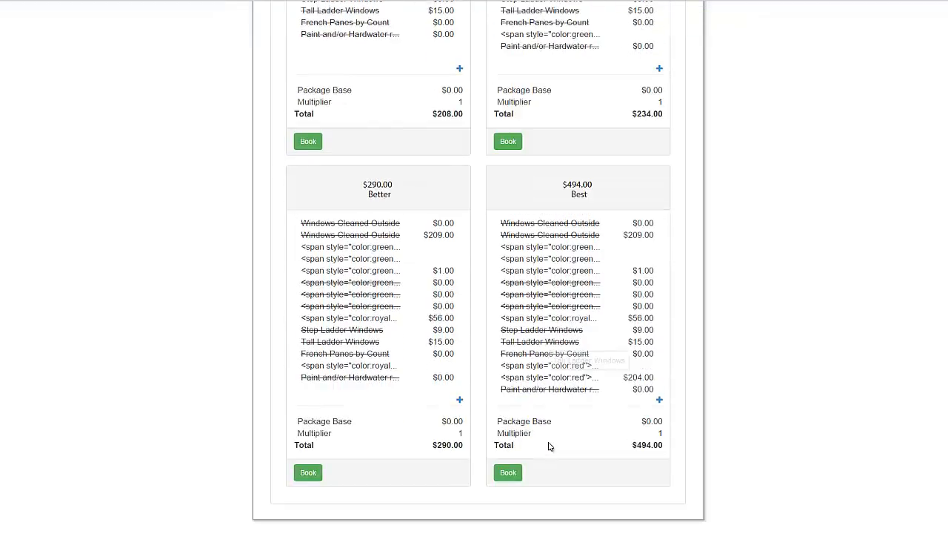
scroll(548, 444, up, 4)
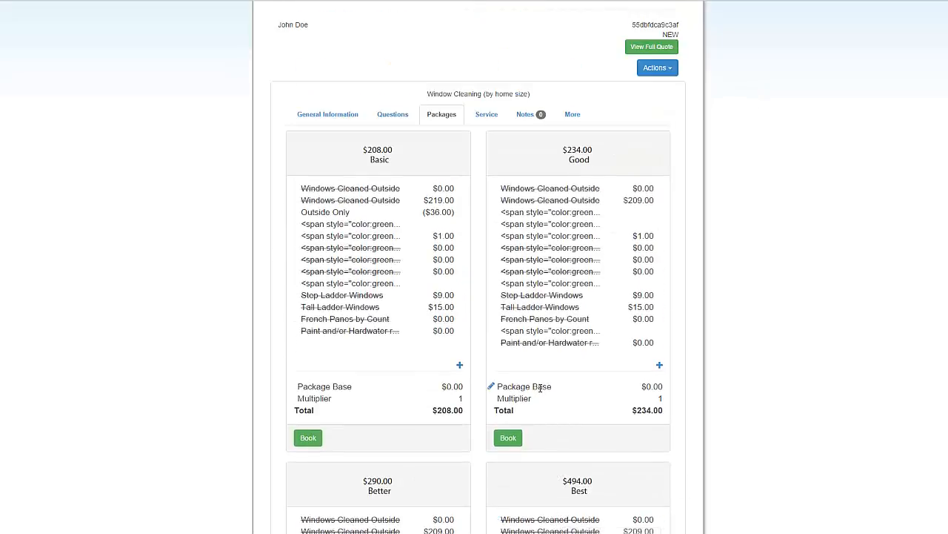
scroll(489, 388, up, 2)
scroll(430, 381, down, 3)
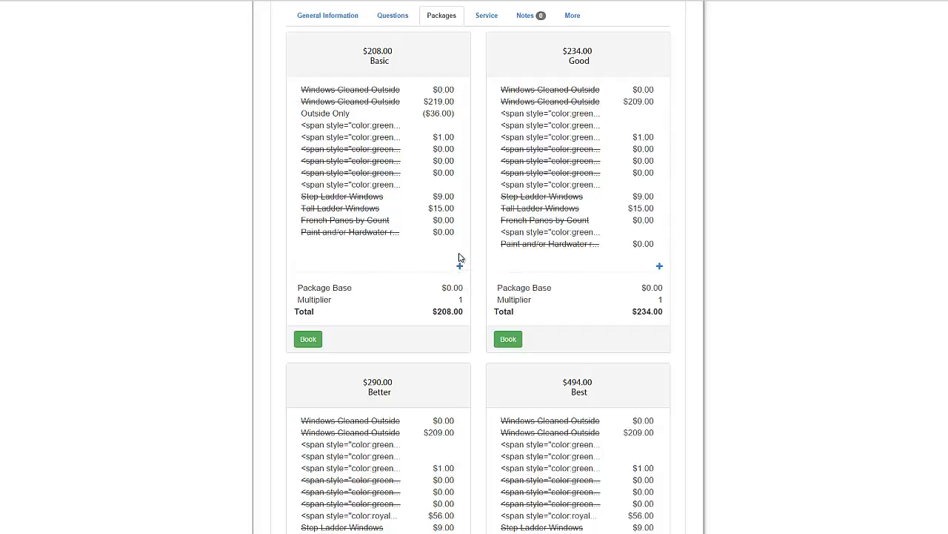
scroll(457, 260, up, 1)
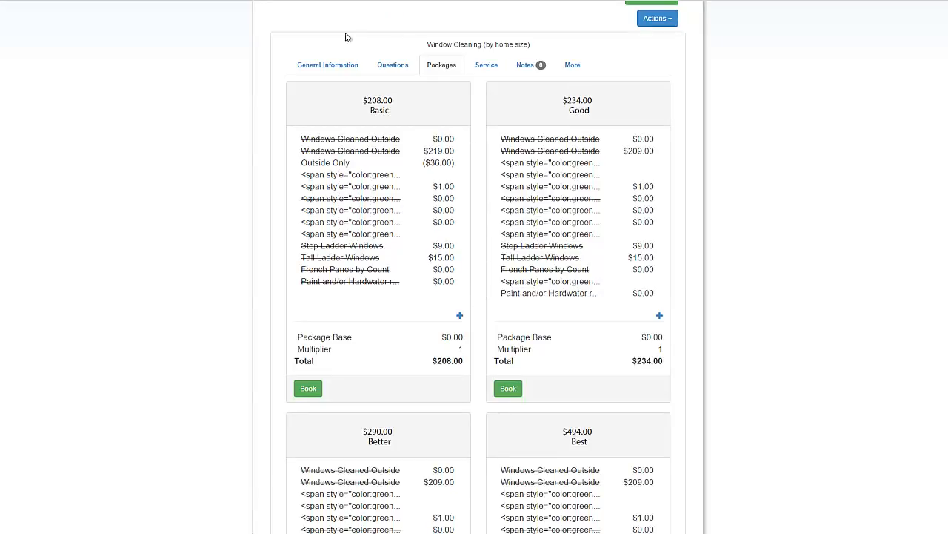
Enter the customer's e-mail address in General Information, then return to the package cards
click(334, 66)
click(400, 136)
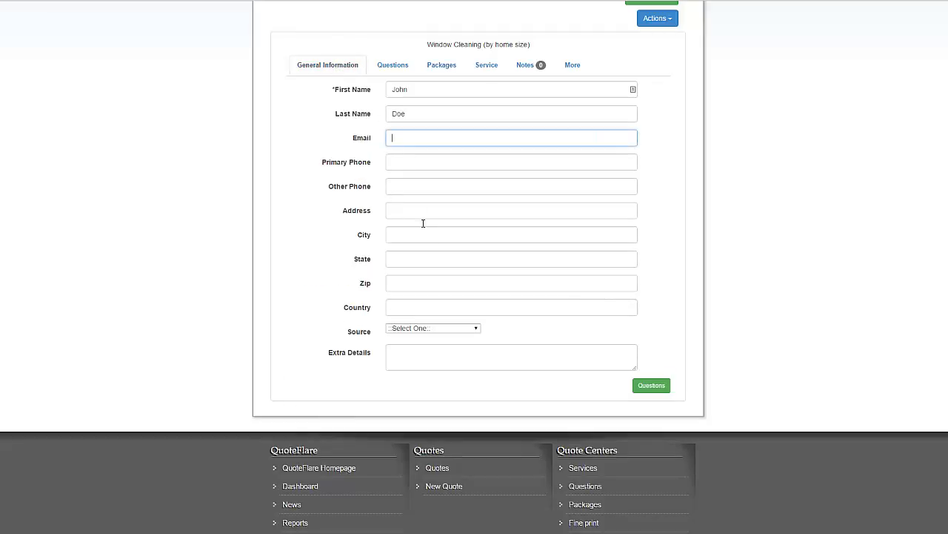
scroll(427, 241, down, 1)
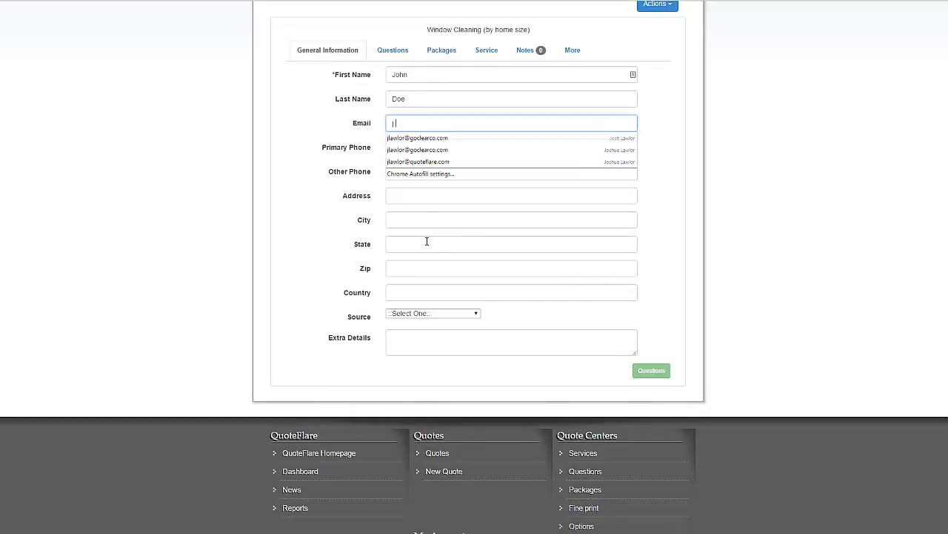
scroll(436, 226, up, 1)
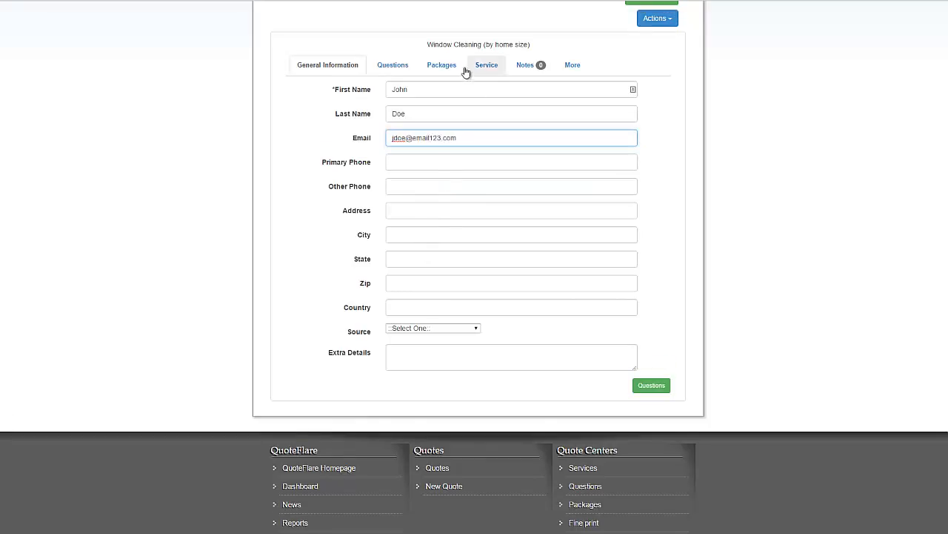
click(405, 65)
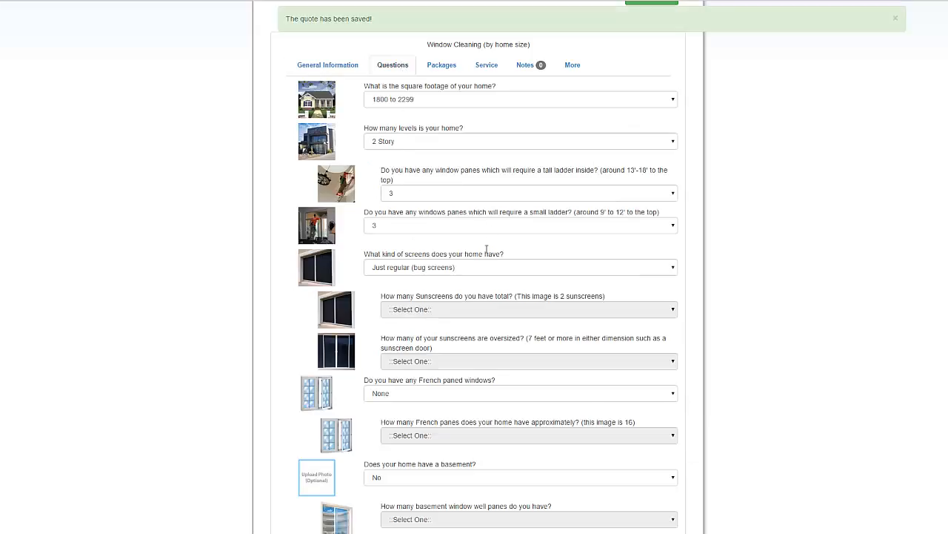
scroll(487, 251, up, 3)
click(444, 166)
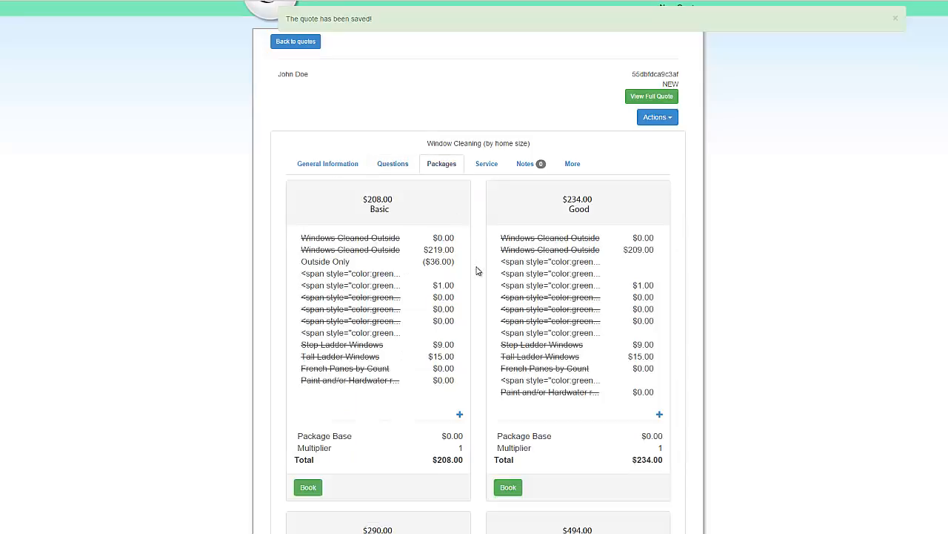
Issue the quote through Actions > Issue Quote, choosing Email and mark issued
scroll(537, 256, down, 3)
scroll(538, 261, up, 3)
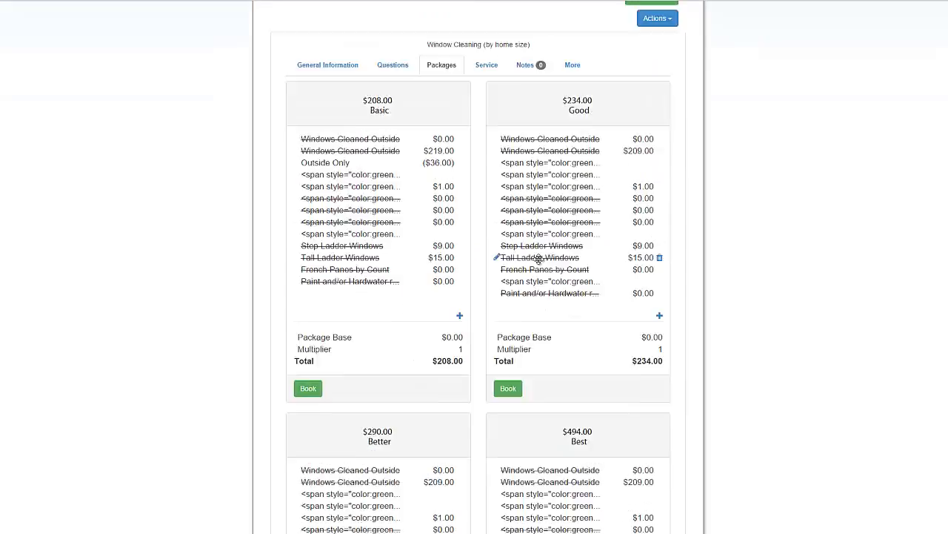
scroll(389, 189, down, 3)
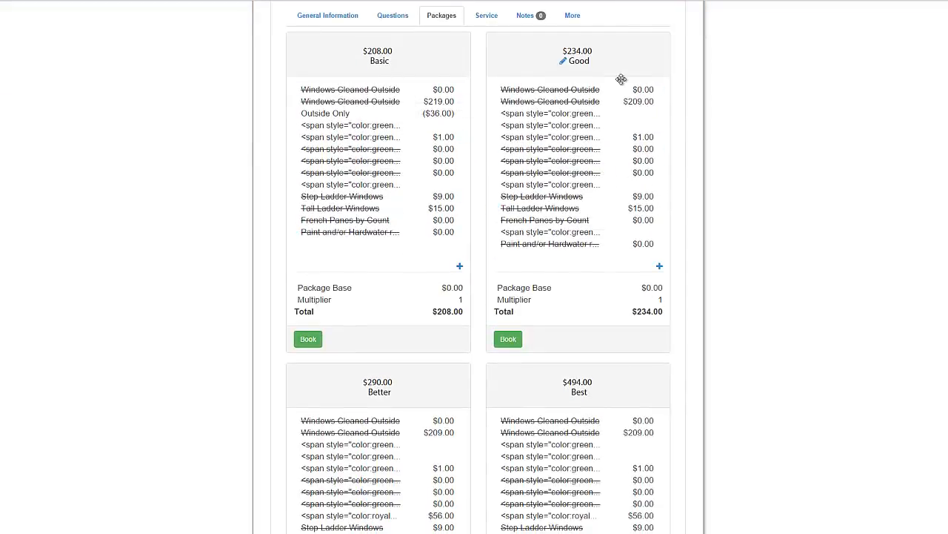
scroll(516, 406, up, 3)
scroll(514, 402, up, 2)
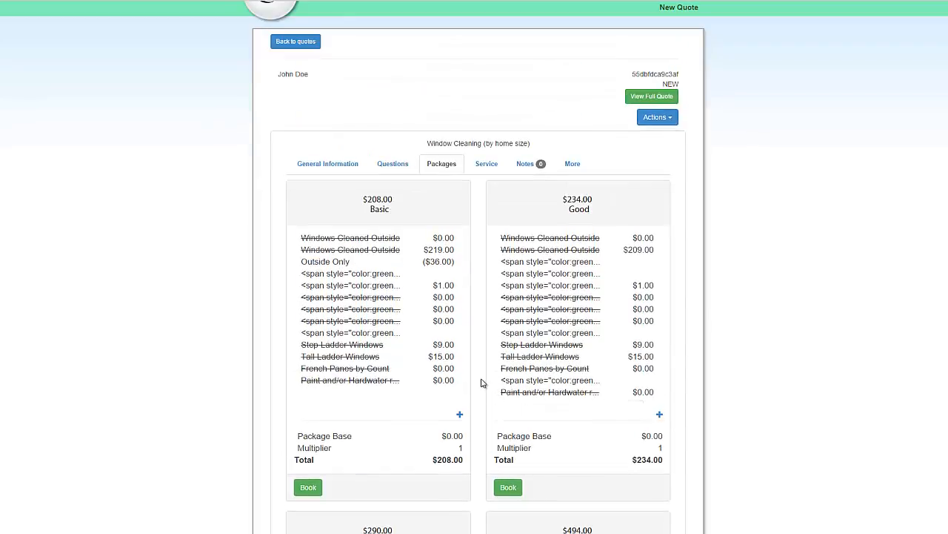
scroll(481, 382, down, 10)
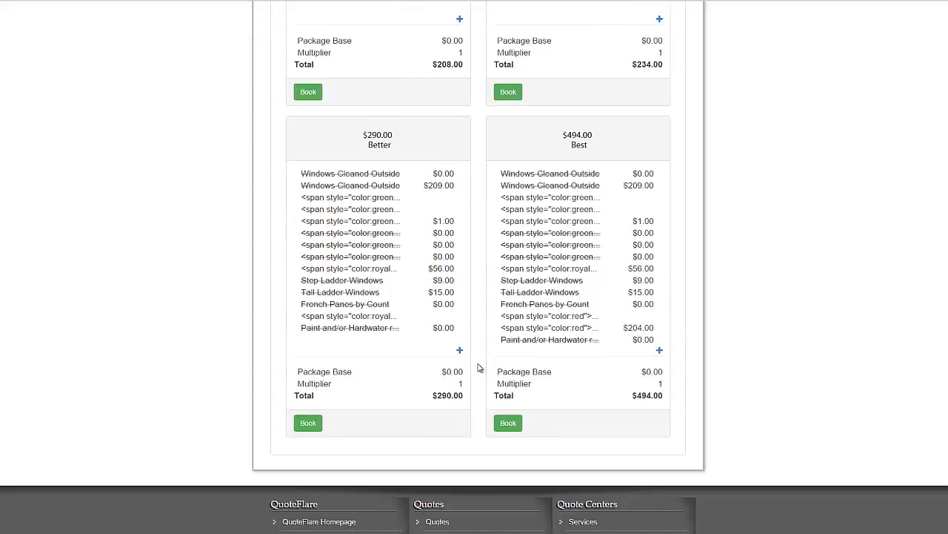
scroll(478, 369, up, 3)
scroll(478, 368, up, 9)
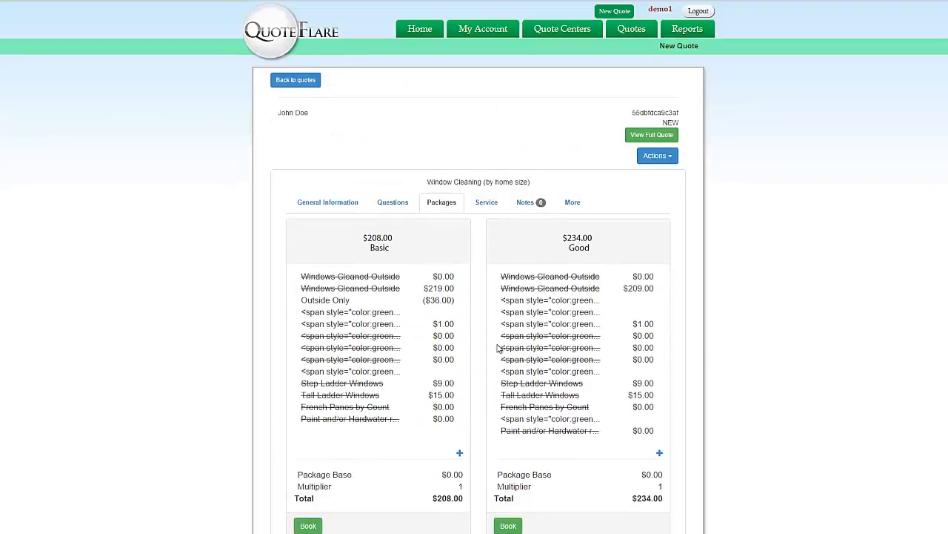
click(659, 156)
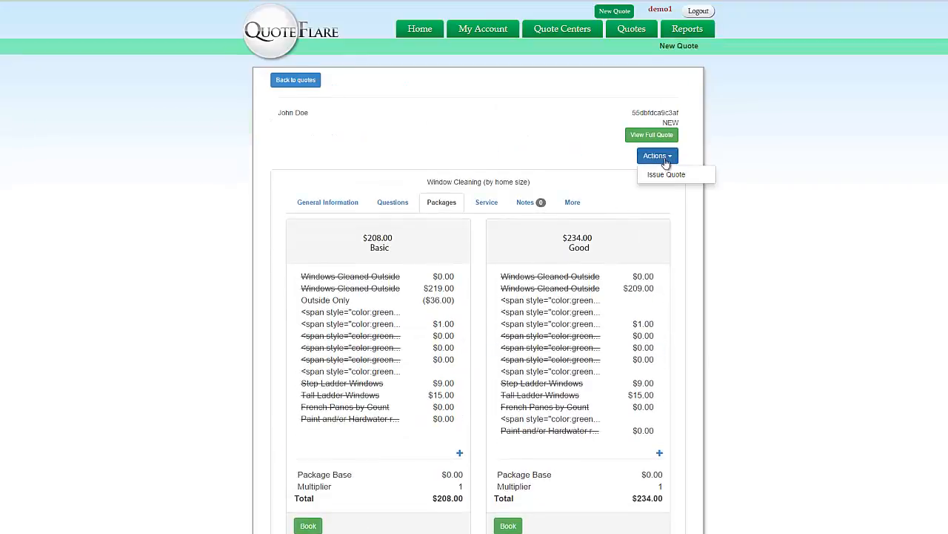
click(668, 178)
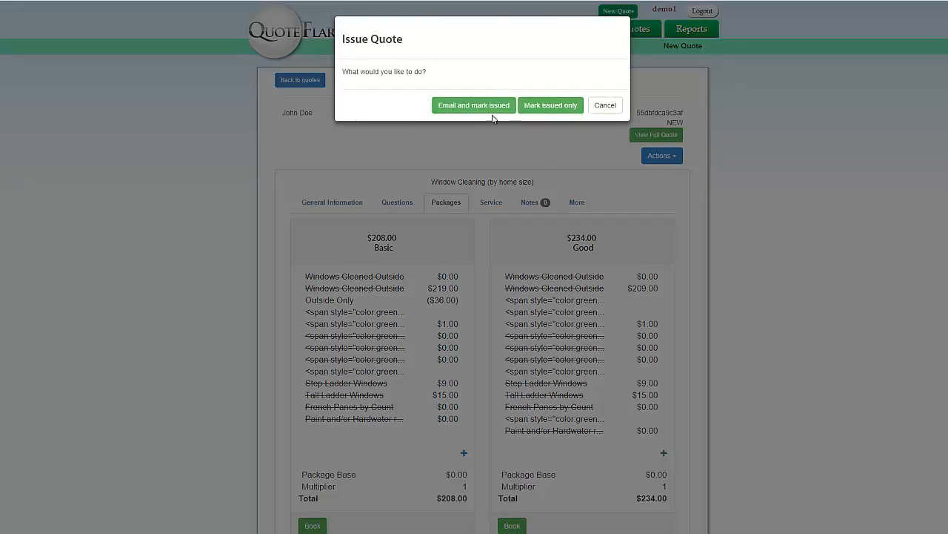
click(545, 108)
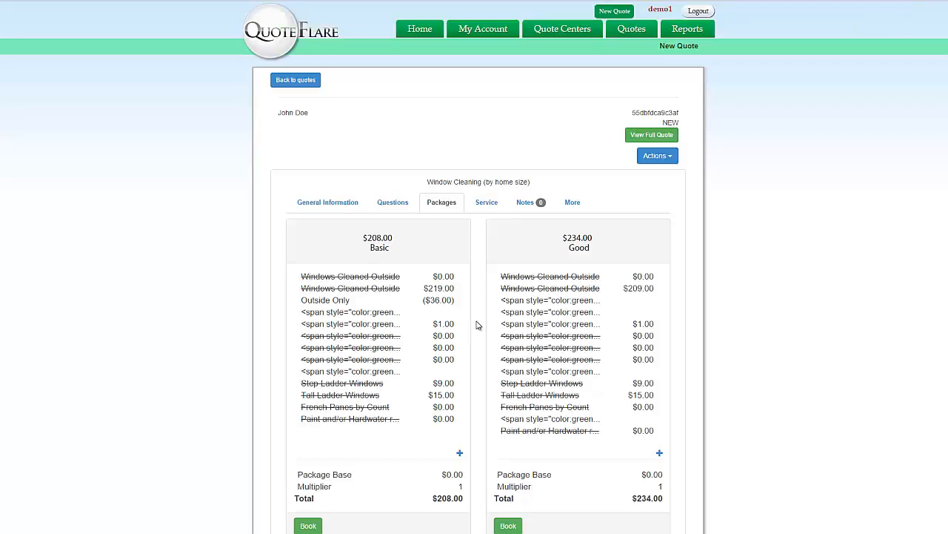
click(652, 135)
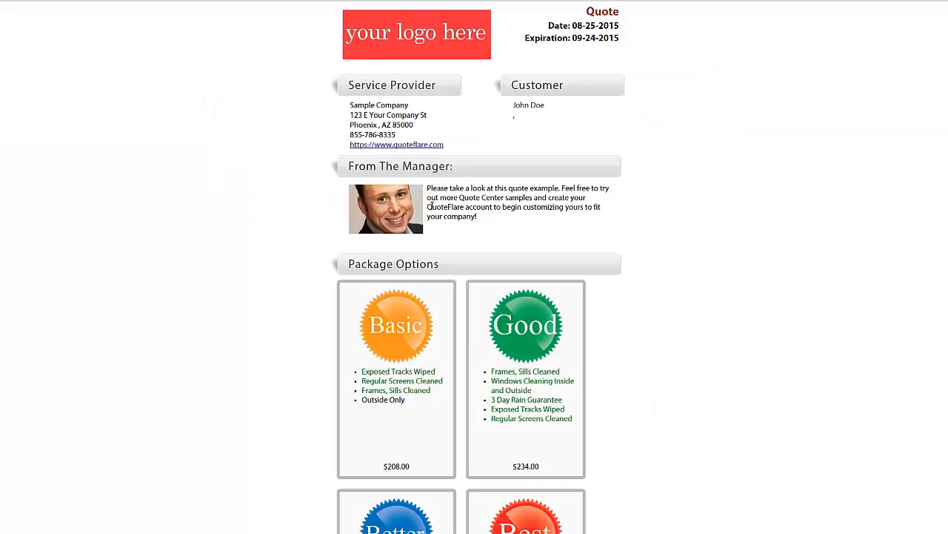
scroll(427, 261, down, 10)
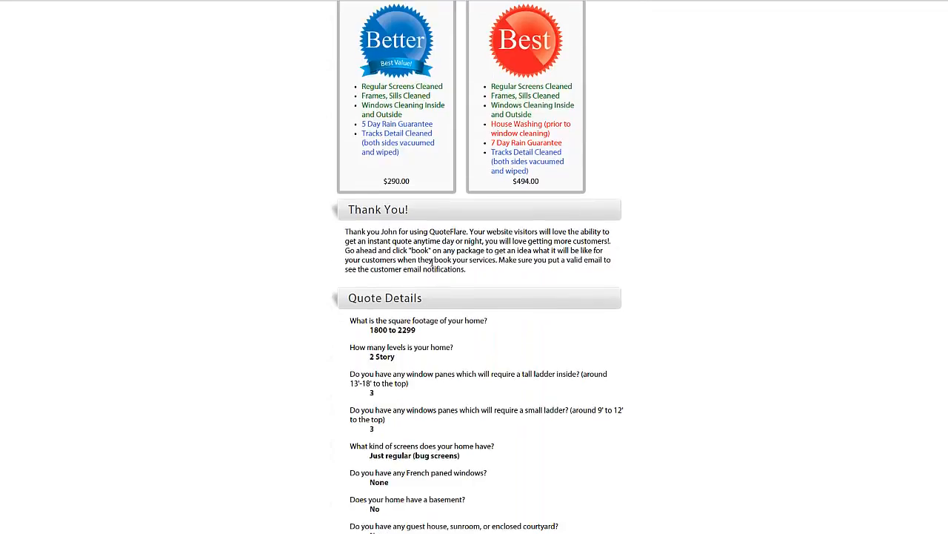
scroll(432, 262, up, 12)
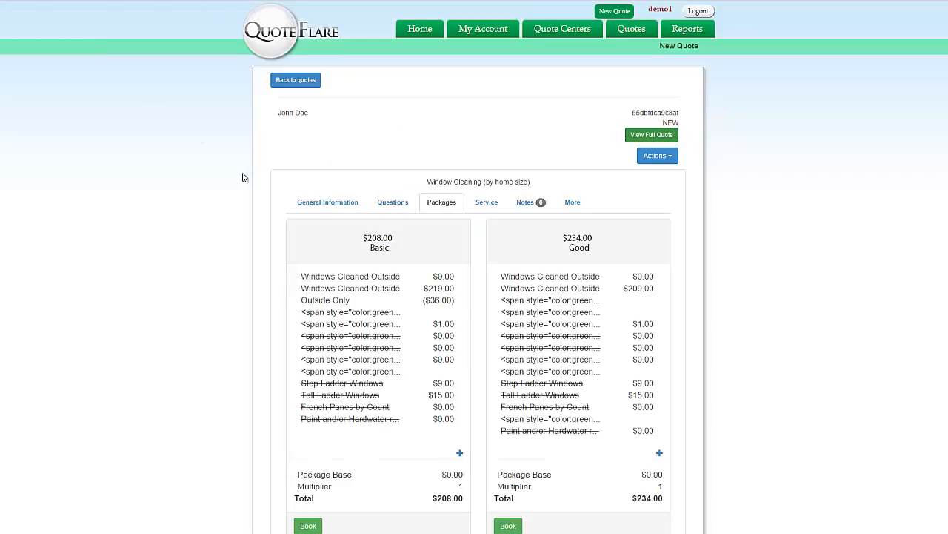
Enter the customer's street address and city, accepting the city autofill suggestion
click(343, 209)
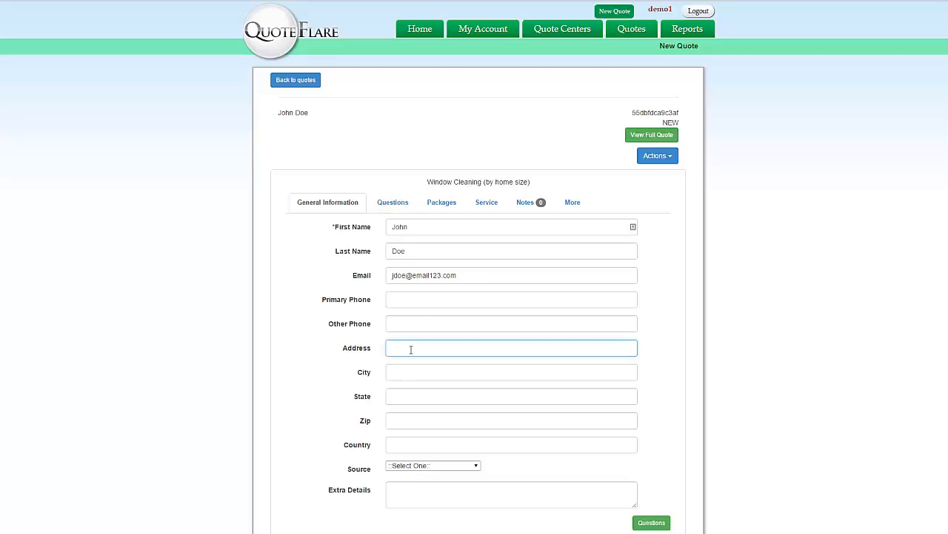
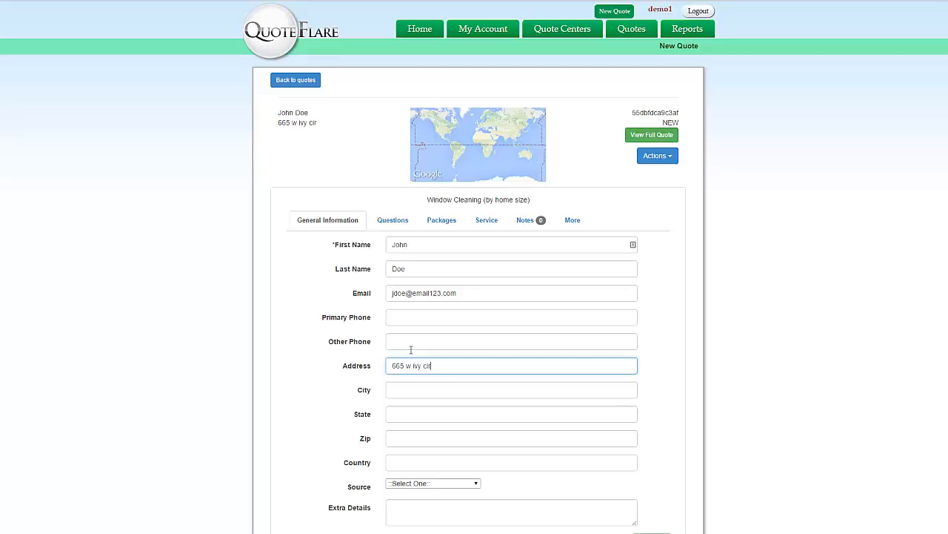
key(Tab)
text(mes)
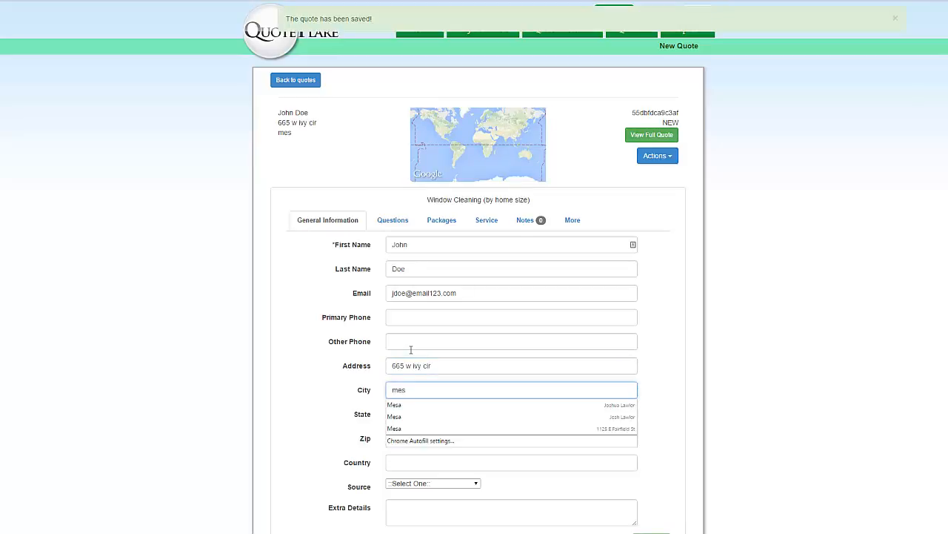
key(Tab)
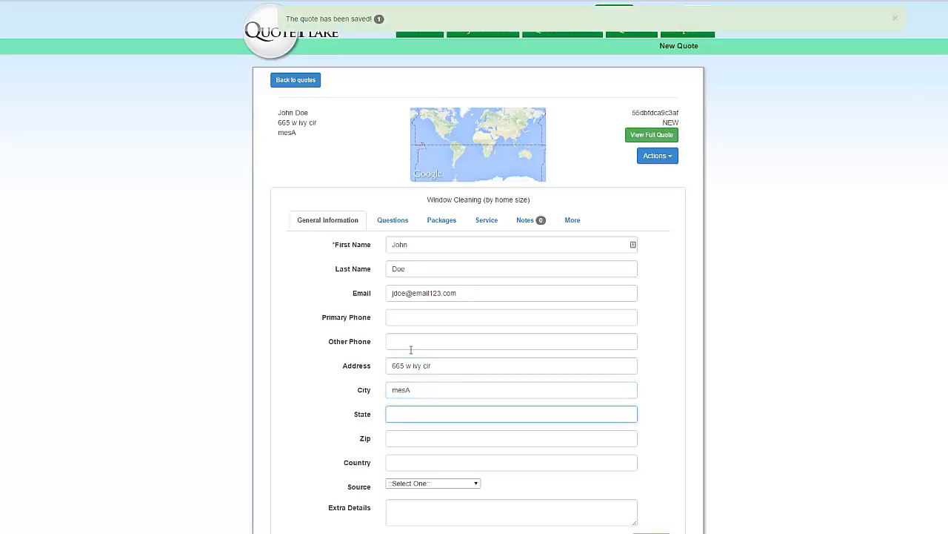
click(416, 385)
key(BackSpace)
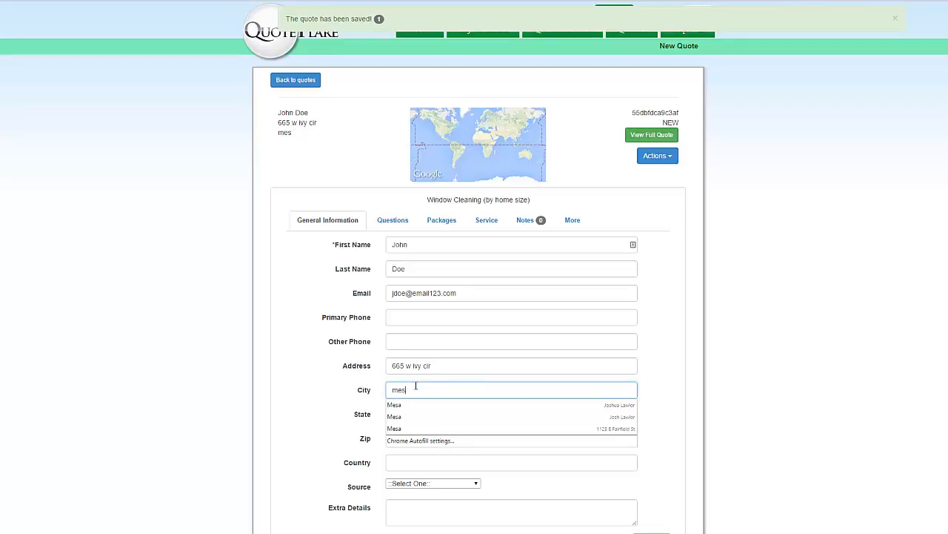
text(a)
click(413, 403)
Enter the customer's zip code and set the lead source to From A Friend
key(Tab)
key(Tab)
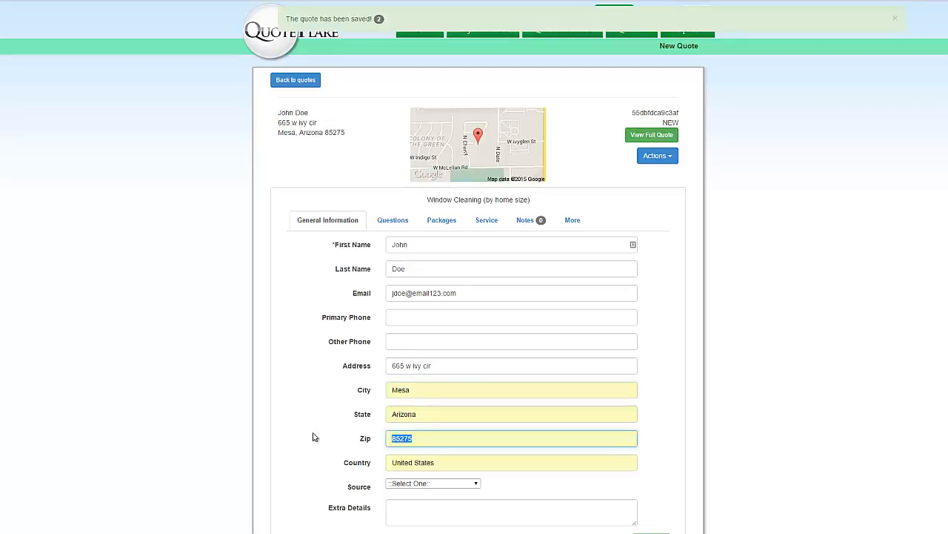
text(85201)
click(313, 438)
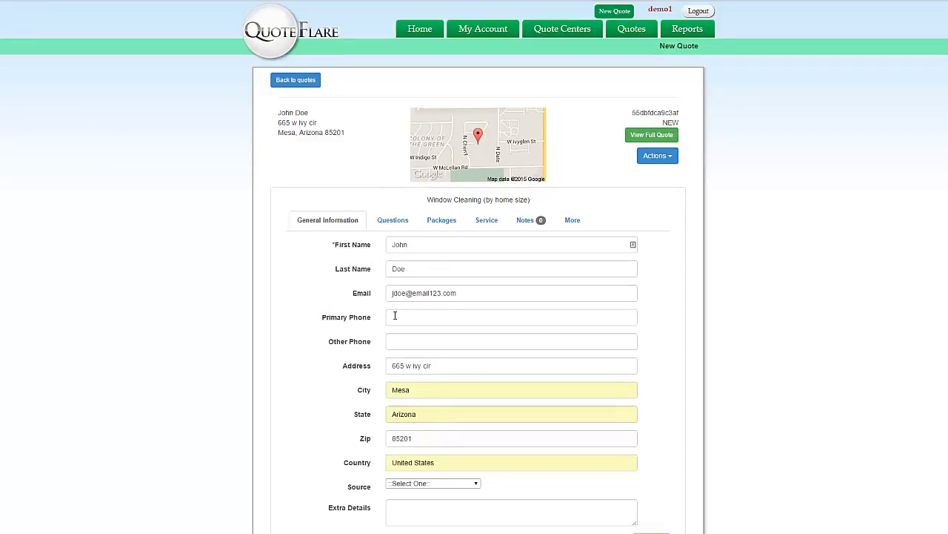
click(447, 486)
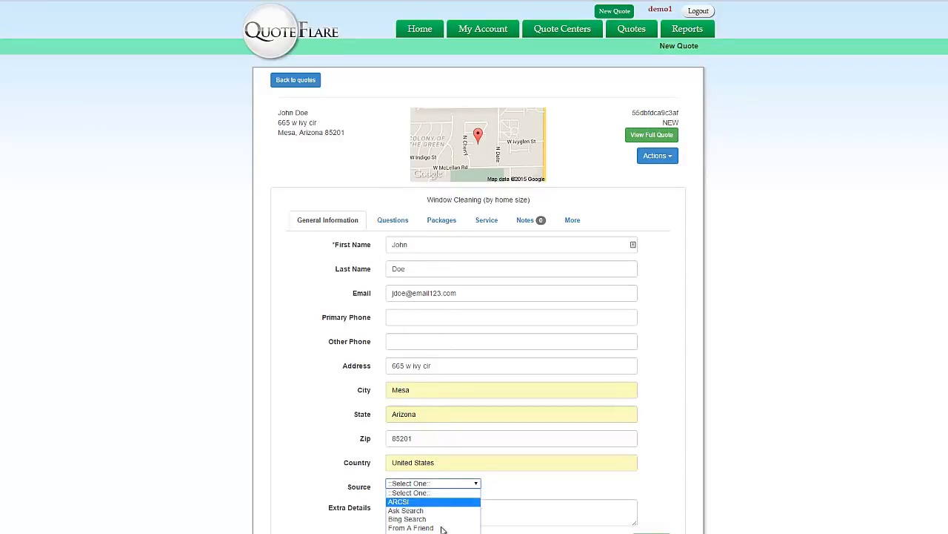
click(410, 527)
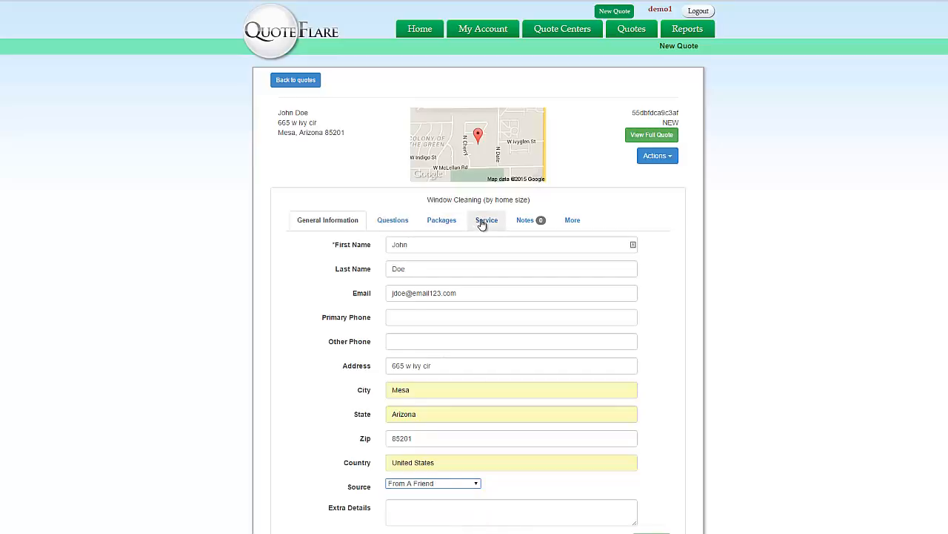
On the Service tab, set Service Amount to 238.50 and Service Date to Aug 19, 2015
click(572, 220)
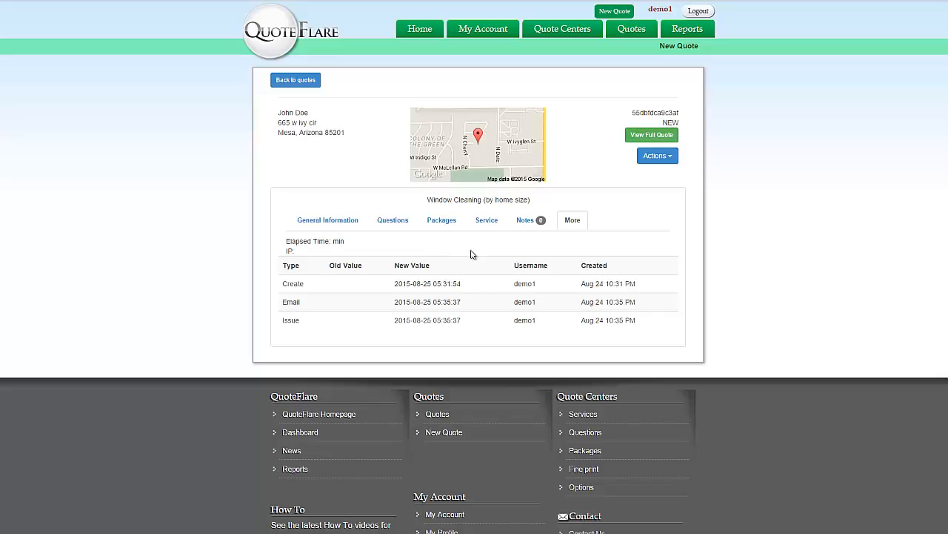
click(490, 224)
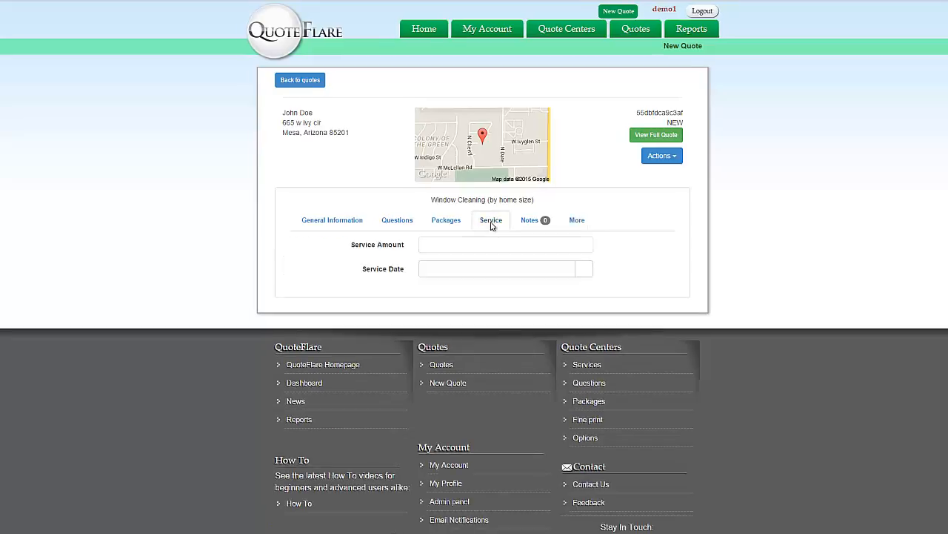
click(438, 243)
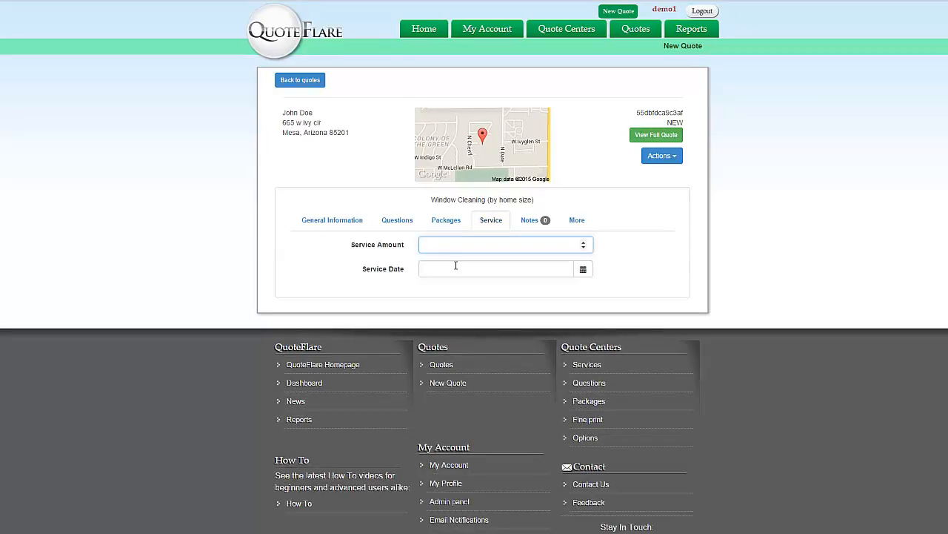
click(456, 265)
click(454, 246)
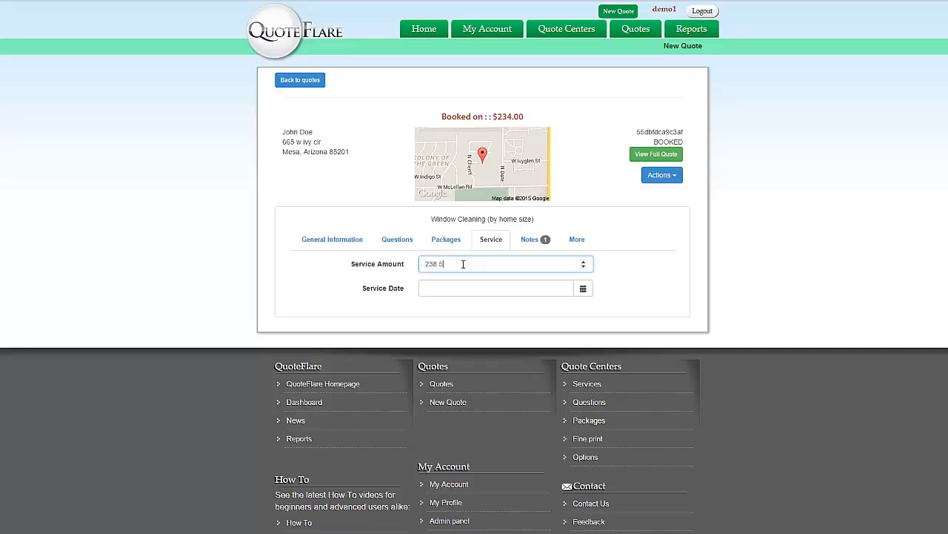
click(622, 258)
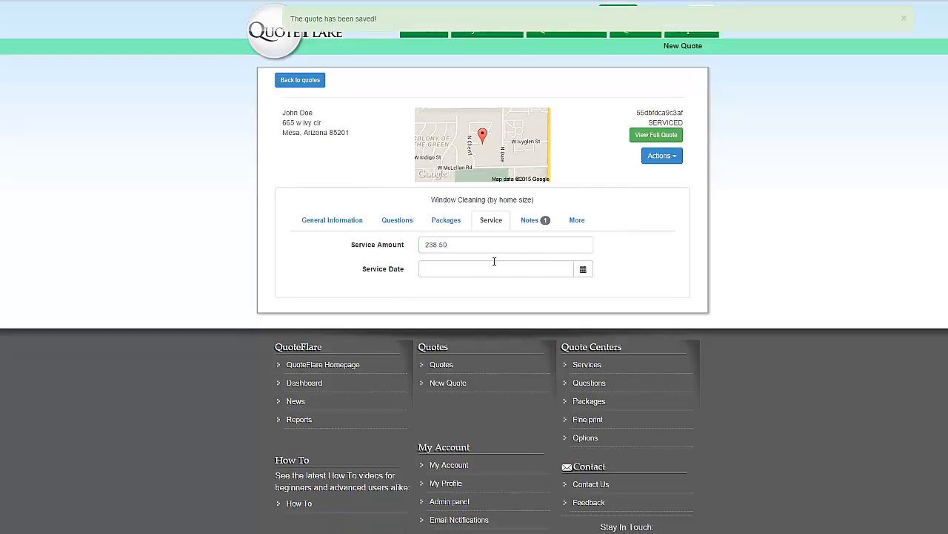
click(585, 270)
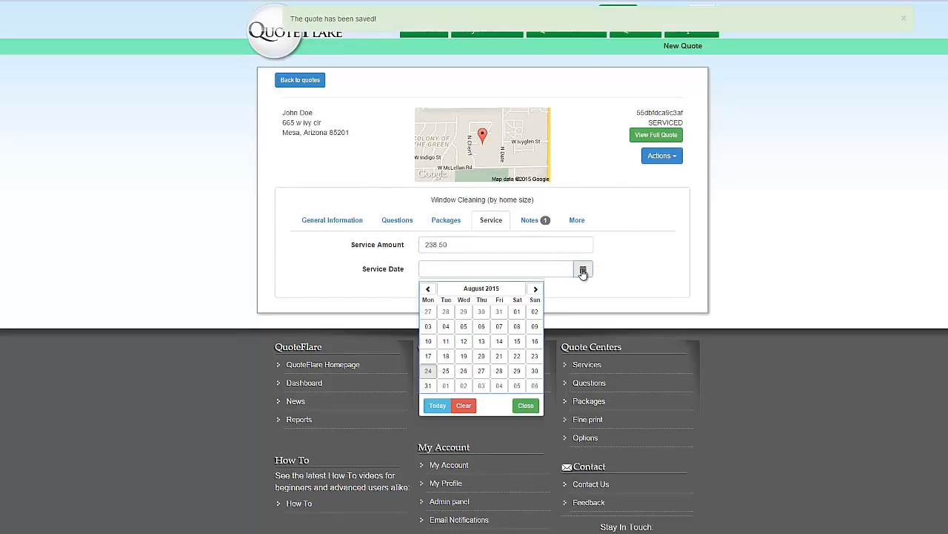
click(464, 357)
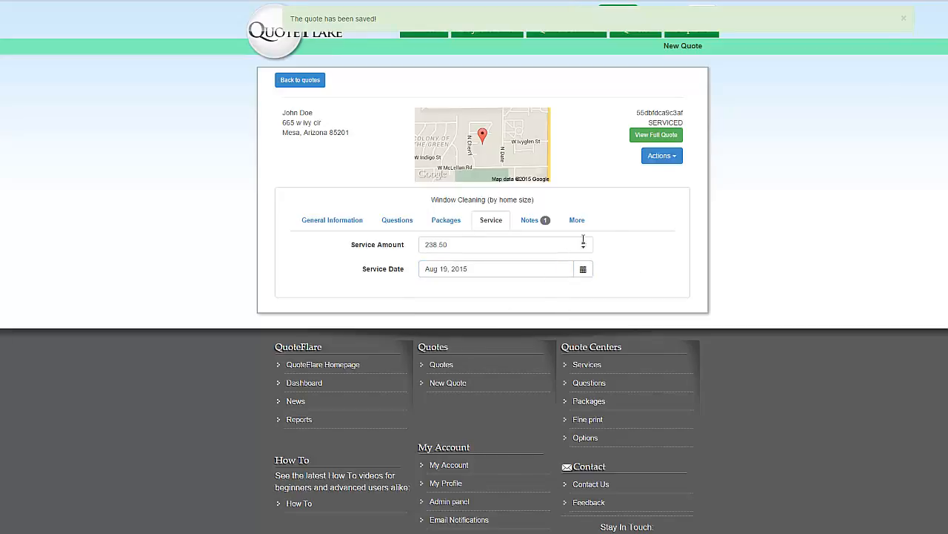
click(582, 221)
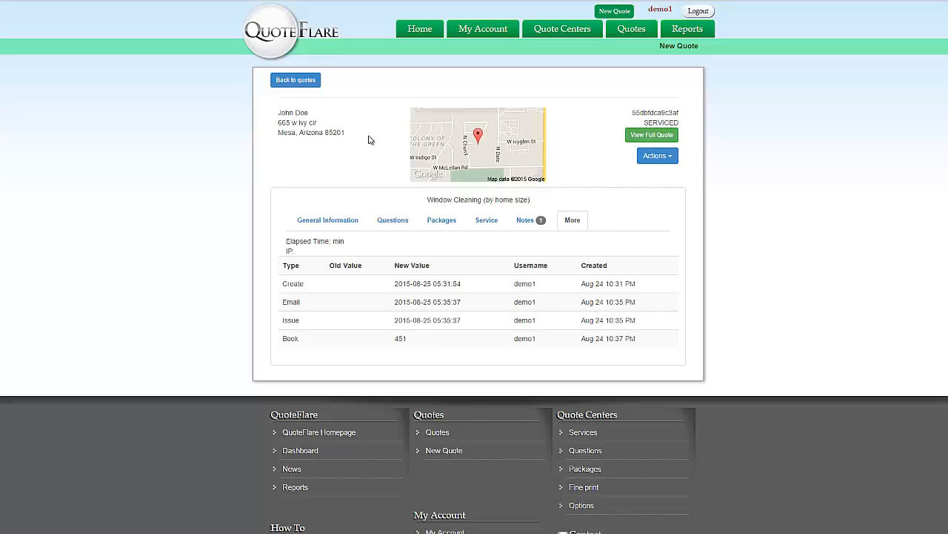
Go from General Information to Quote Centers > Packages in the top navigation
click(324, 223)
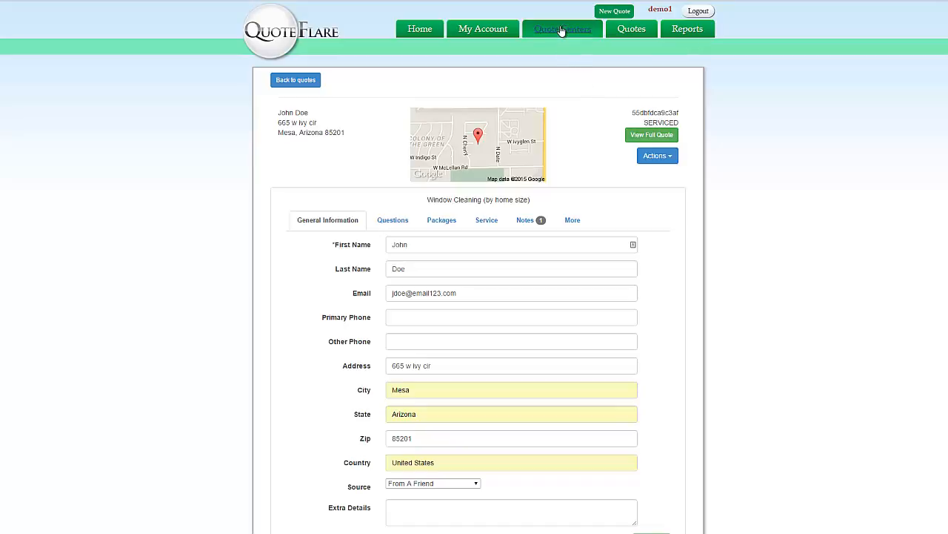
mouse_move(563, 31)
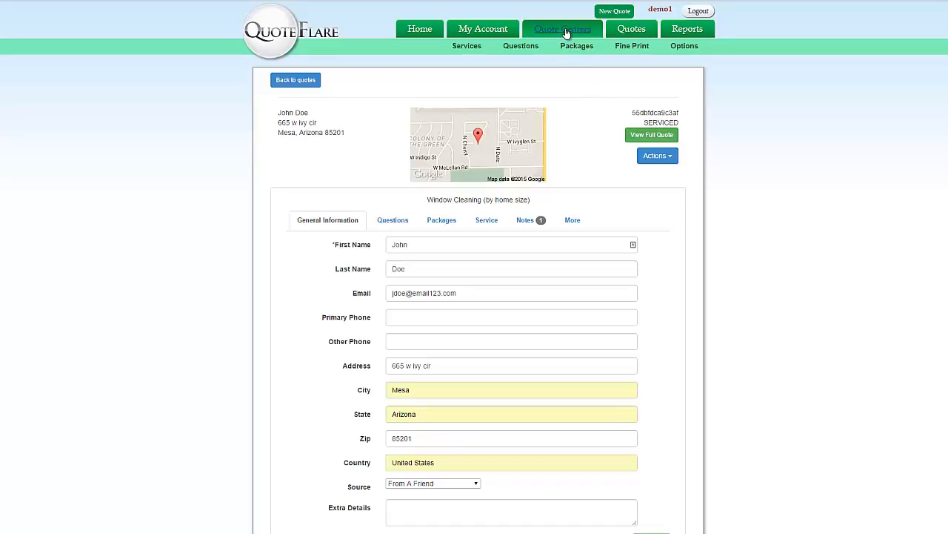
click(577, 48)
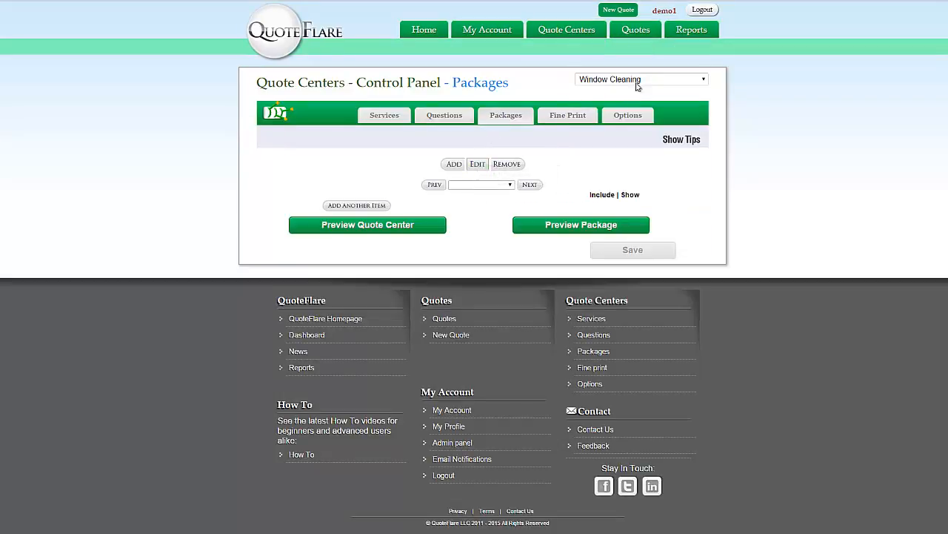
Switch the quote center dropdown to Maid Service 1 and preview its packages
click(639, 82)
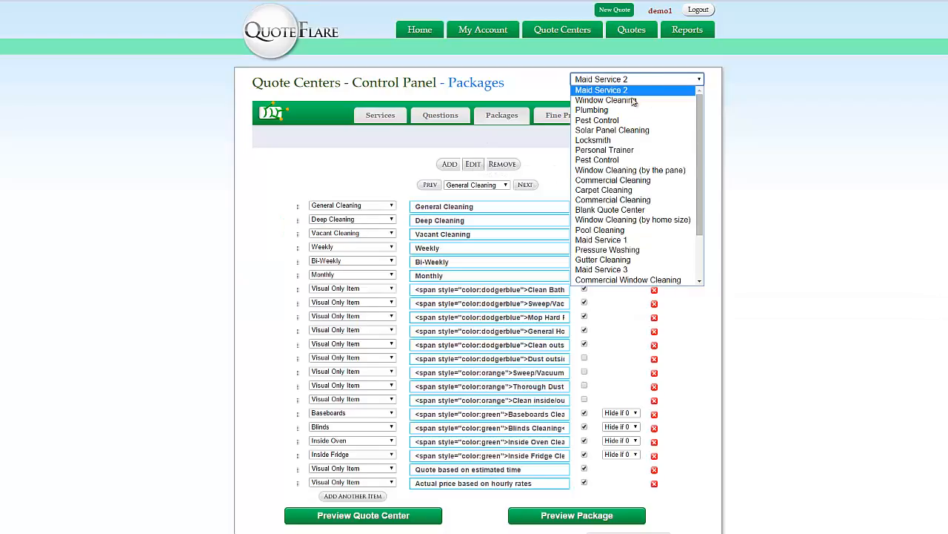
click(618, 240)
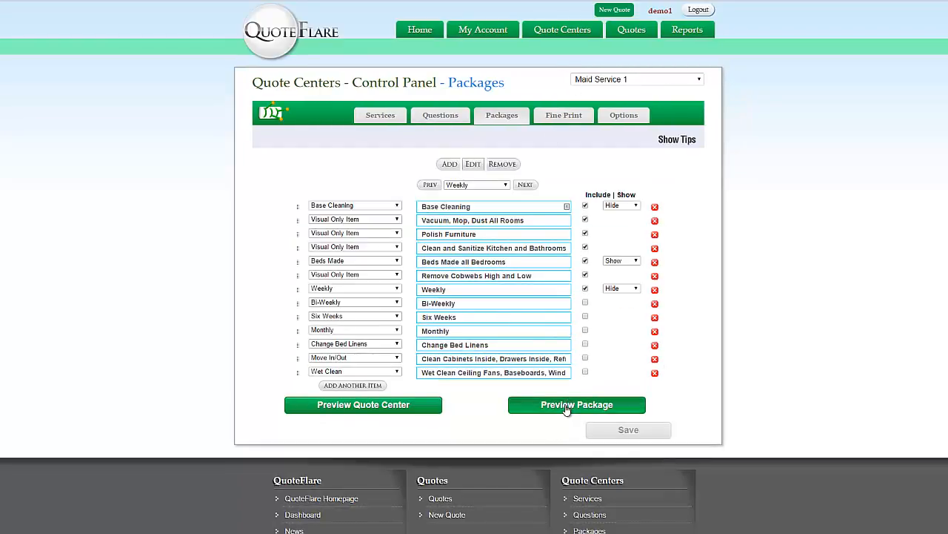
click(565, 407)
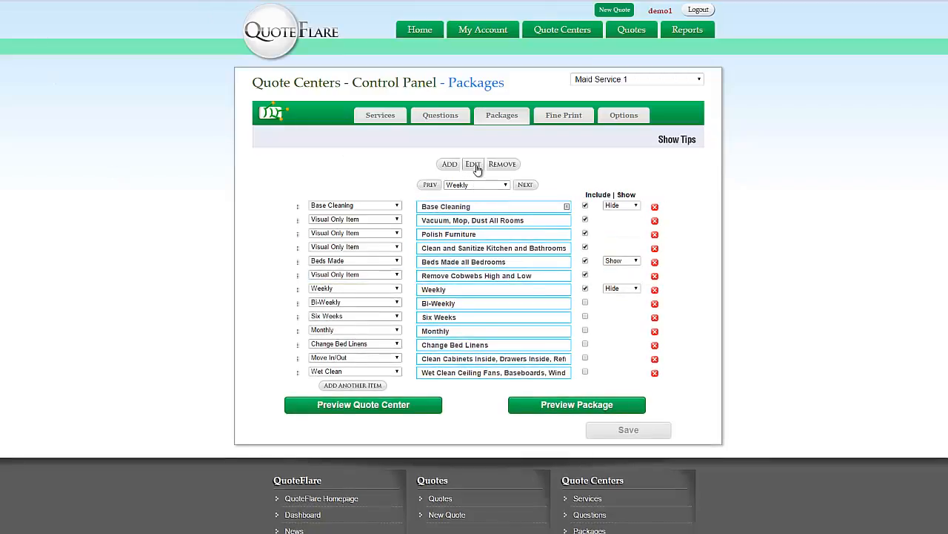
Set the Weekly package's title to the blue Weekly image from the package image library
click(474, 164)
click(561, 199)
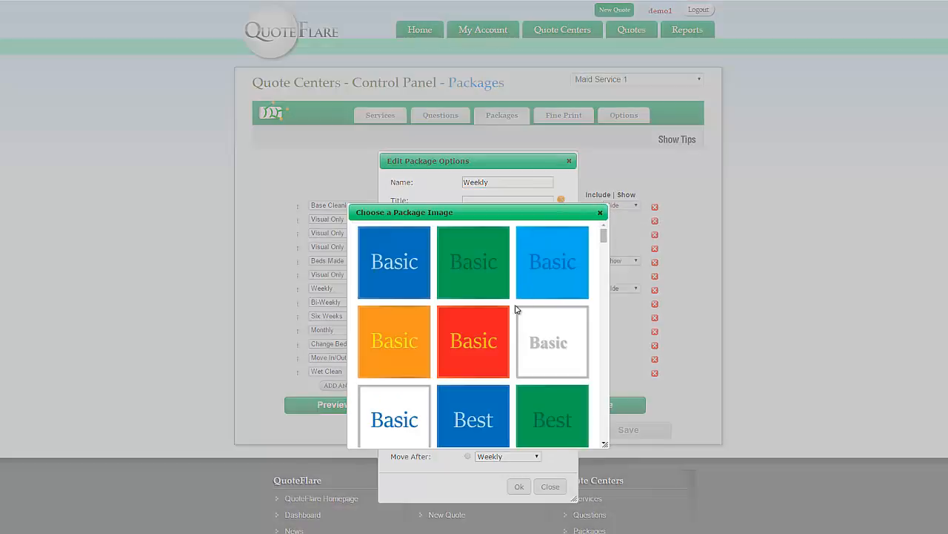
click(600, 212)
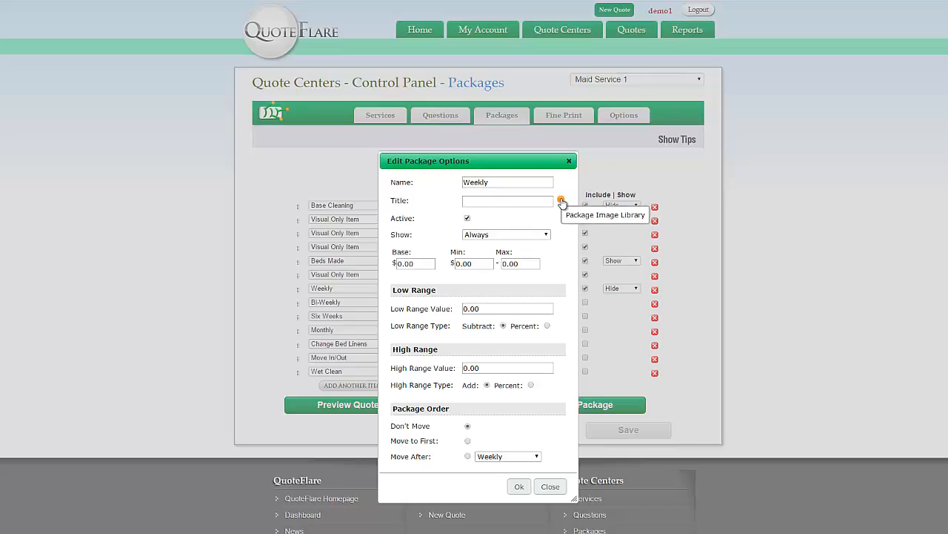
click(561, 200)
scroll(535, 316, down, 10)
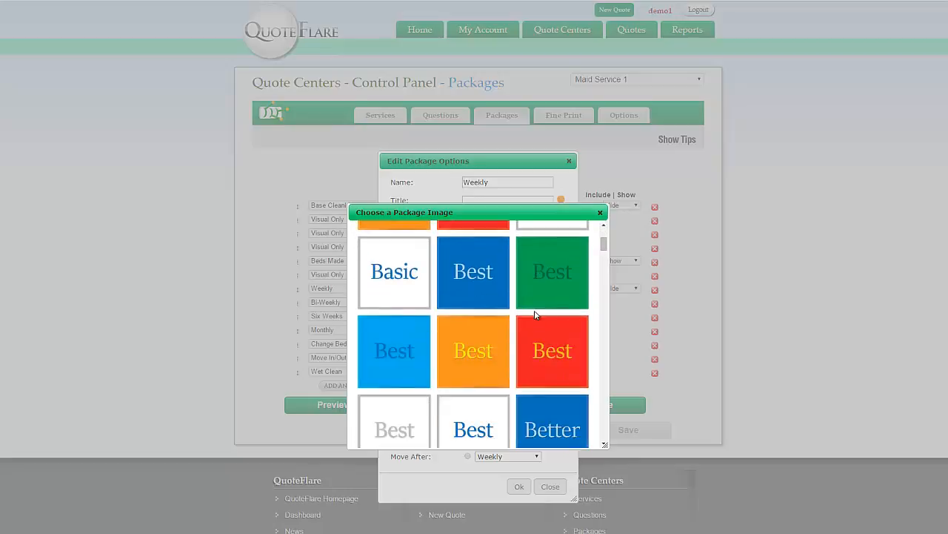
scroll(536, 316, up, 3)
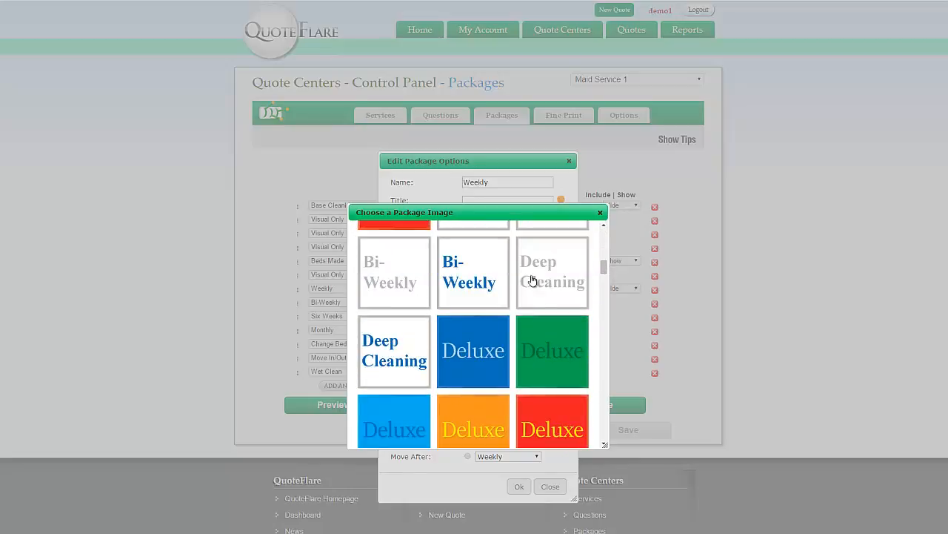
scroll(482, 326, up, 1)
scroll(511, 319, up, 2)
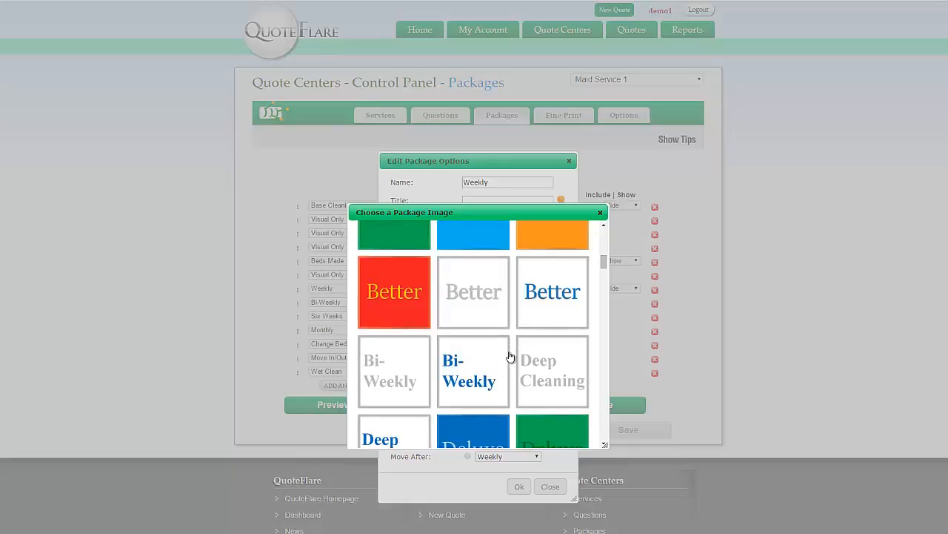
scroll(502, 360, down, 6)
scroll(500, 361, down, 7)
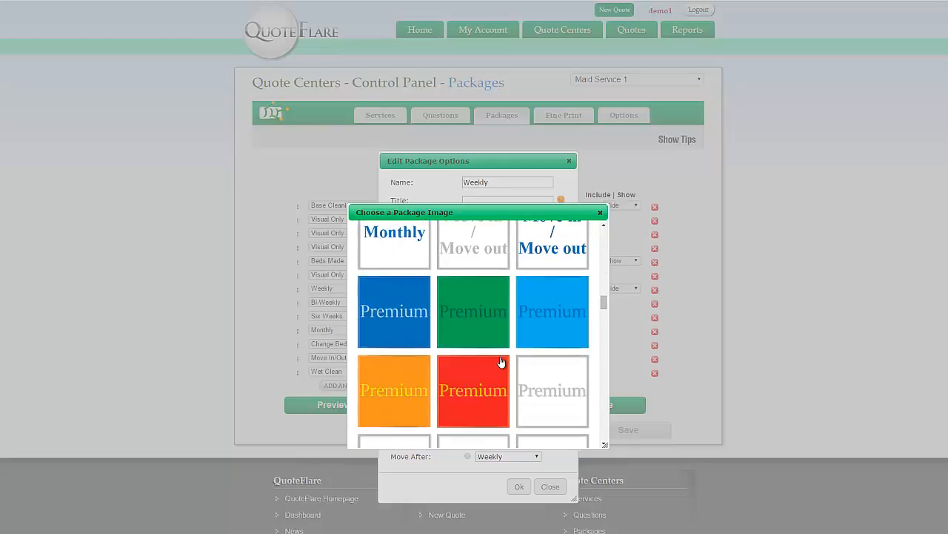
scroll(467, 355, up, 2)
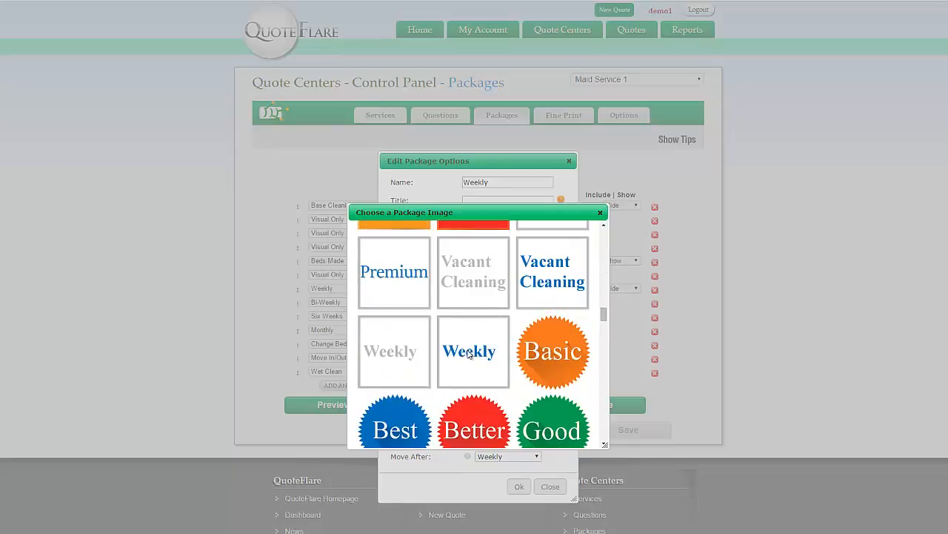
click(468, 354)
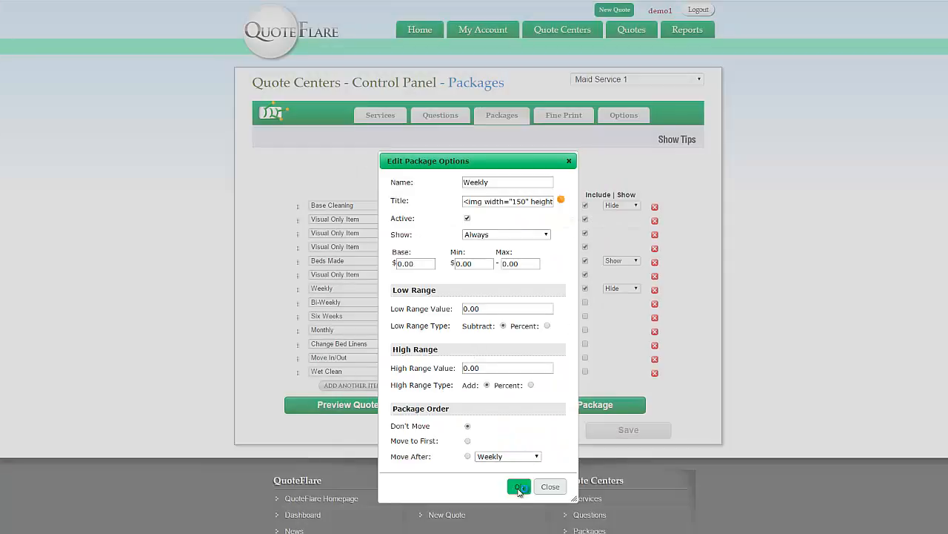
click(519, 486)
Give the Bi-Weekly package the blue Bi-Weekly picture as its title
click(523, 185)
click(472, 164)
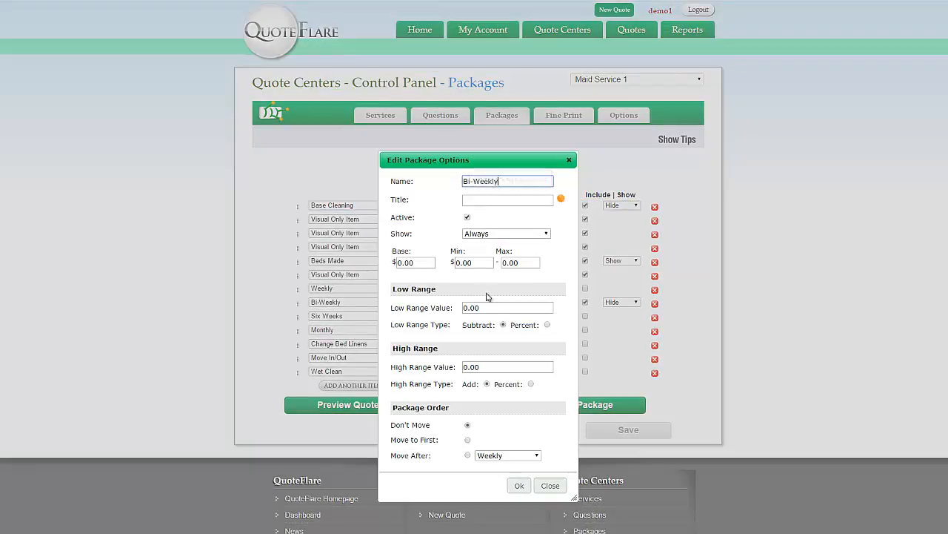
click(558, 199)
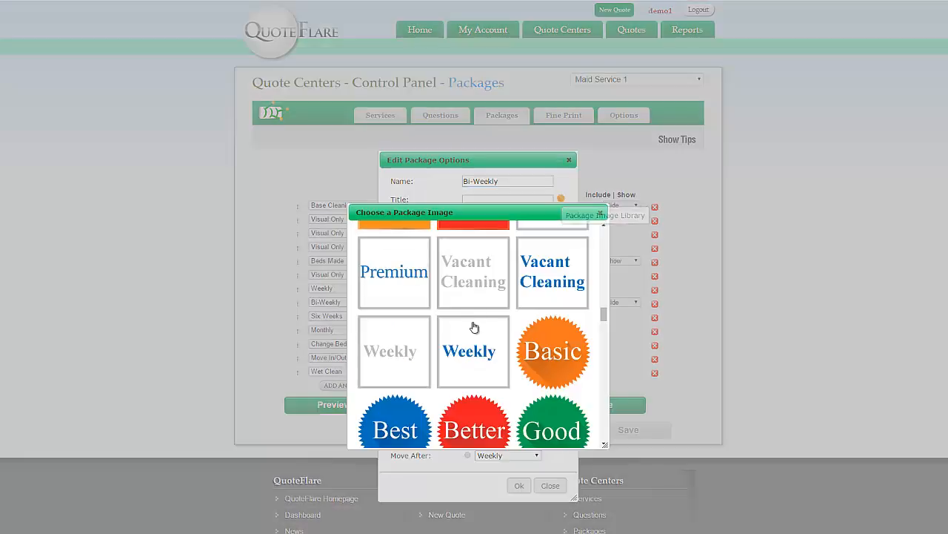
scroll(455, 332, up, 5)
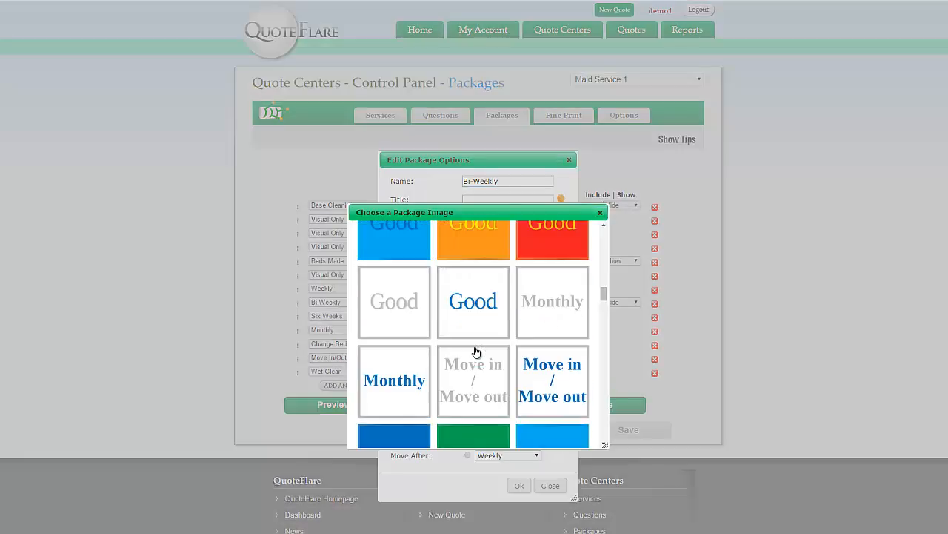
scroll(478, 346, up, 6)
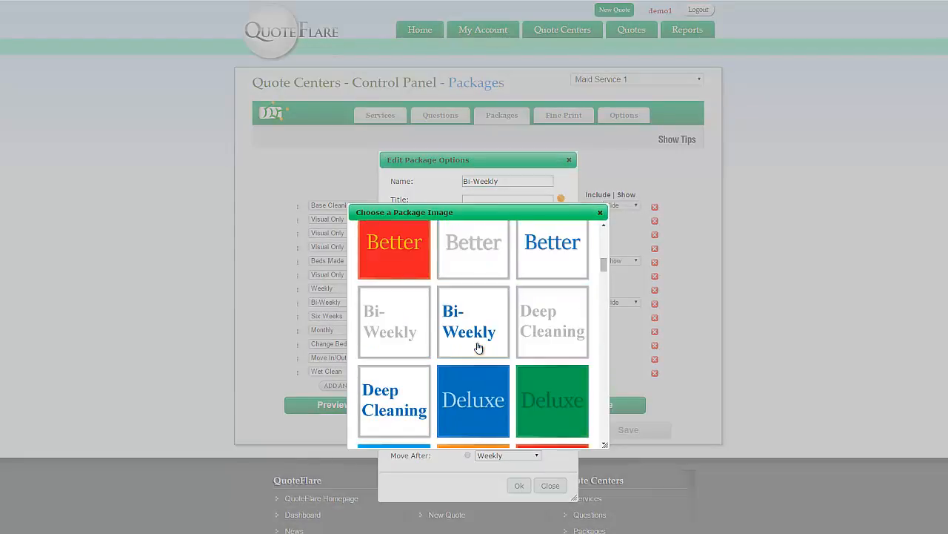
click(478, 345)
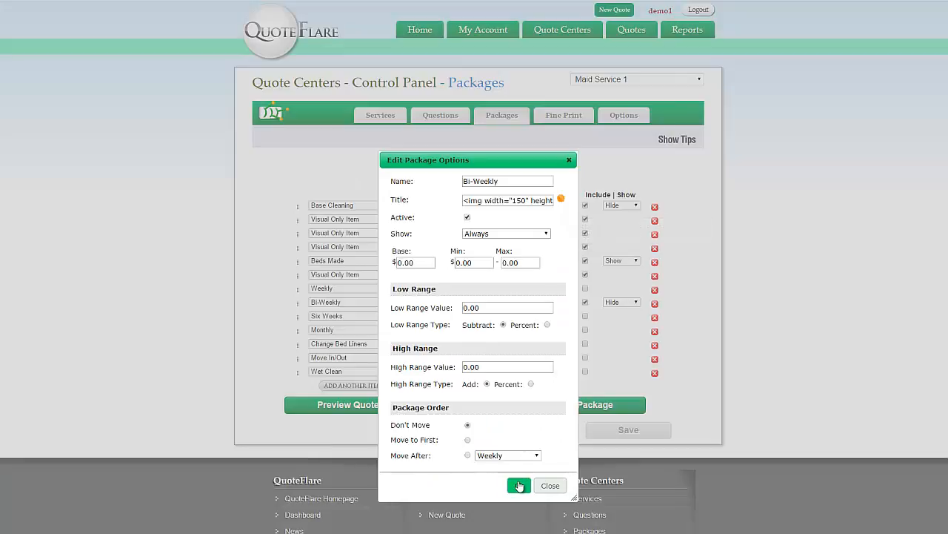
click(518, 486)
Give the Monthly package the Monthly picture as its title
click(523, 191)
click(473, 164)
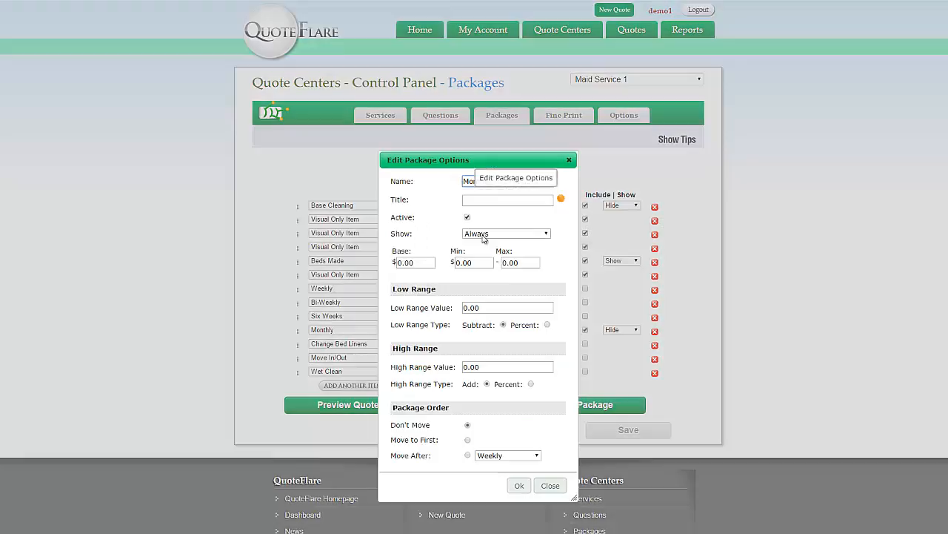
click(562, 200)
scroll(483, 345, down, 3)
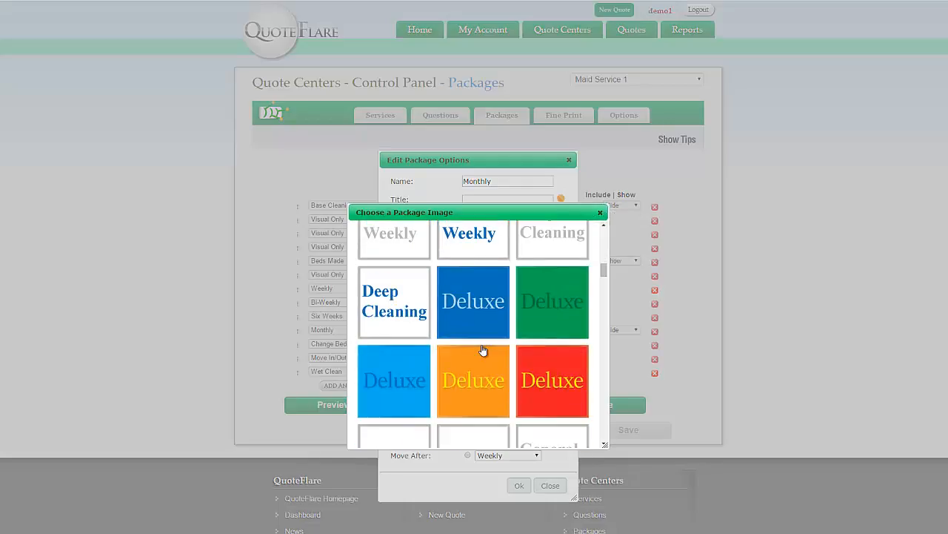
scroll(482, 350, down, 10)
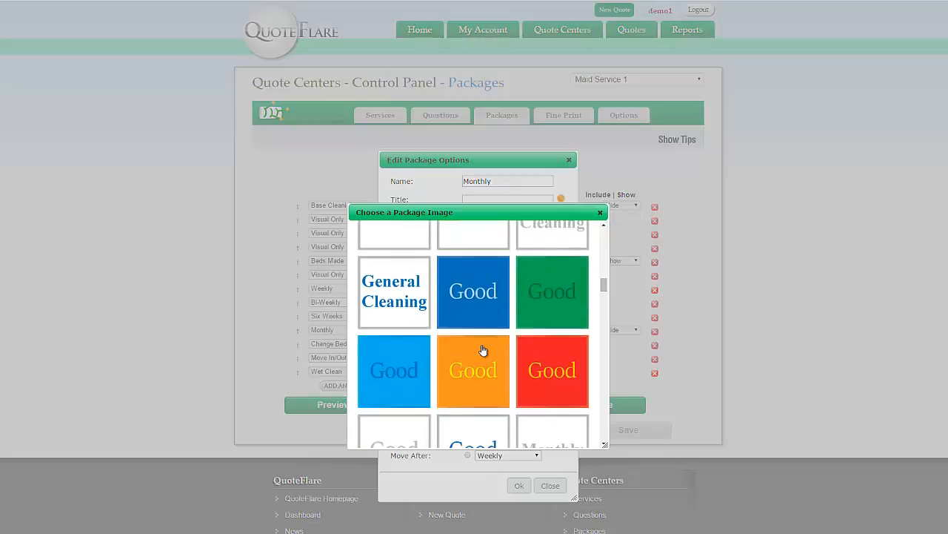
scroll(483, 350, up, 3)
click(426, 342)
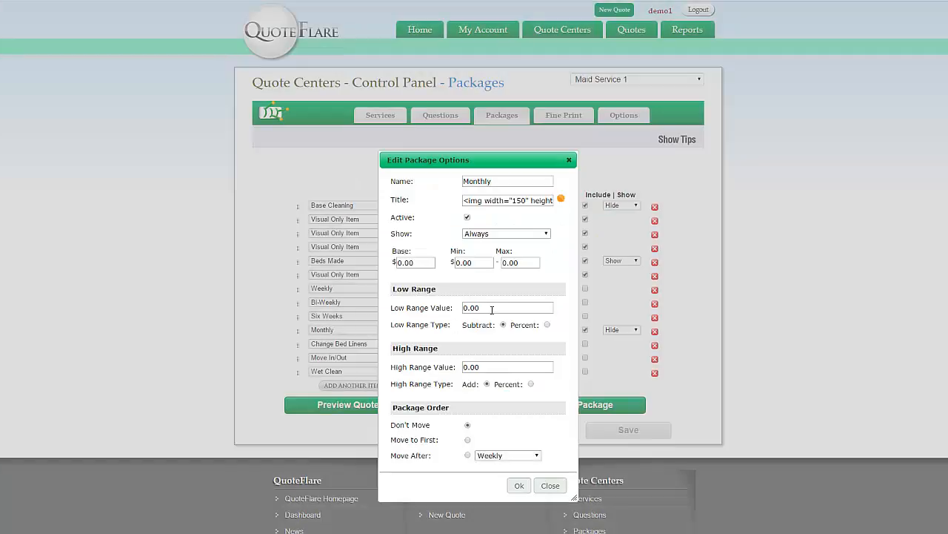
click(519, 485)
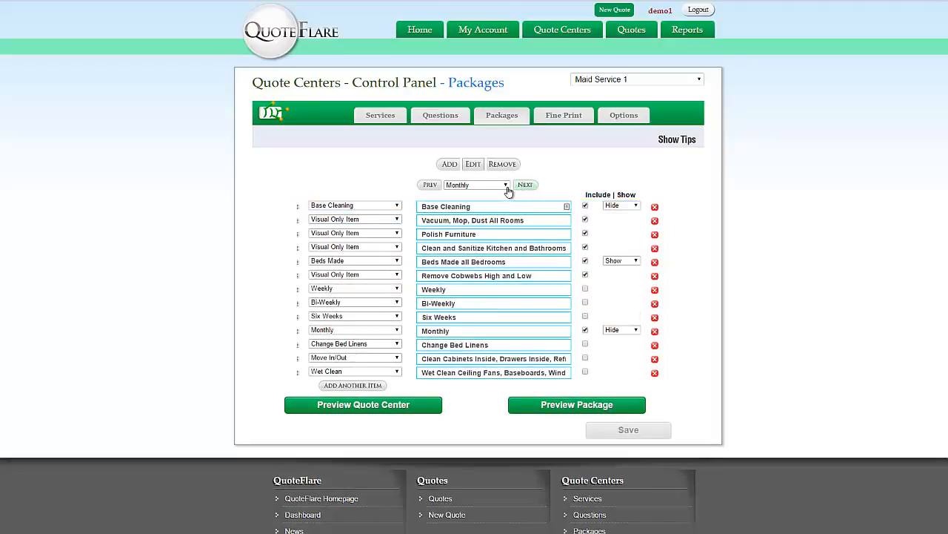
Rename the Six Weeks package to Quarterly and make it inactive
scroll(508, 186, up, 1)
click(472, 164)
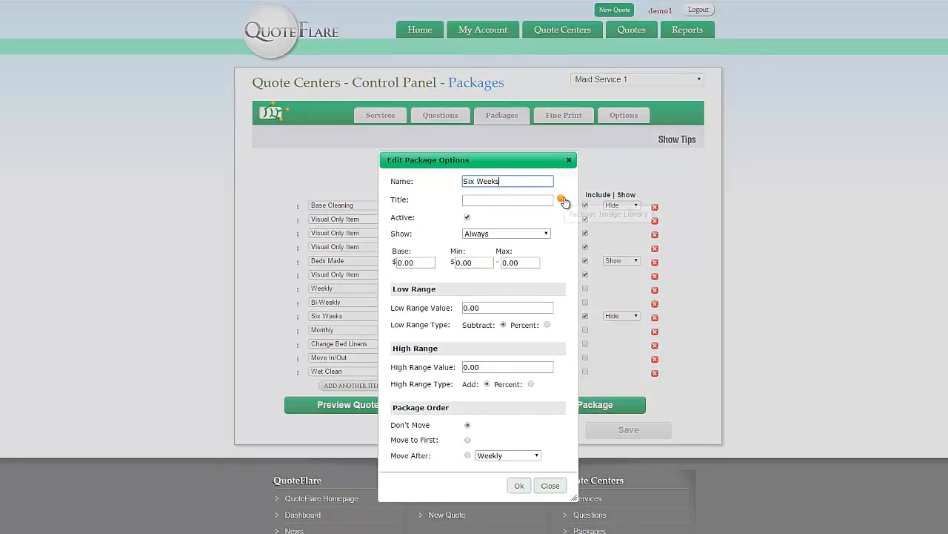
click(561, 198)
scroll(489, 357, down, 1)
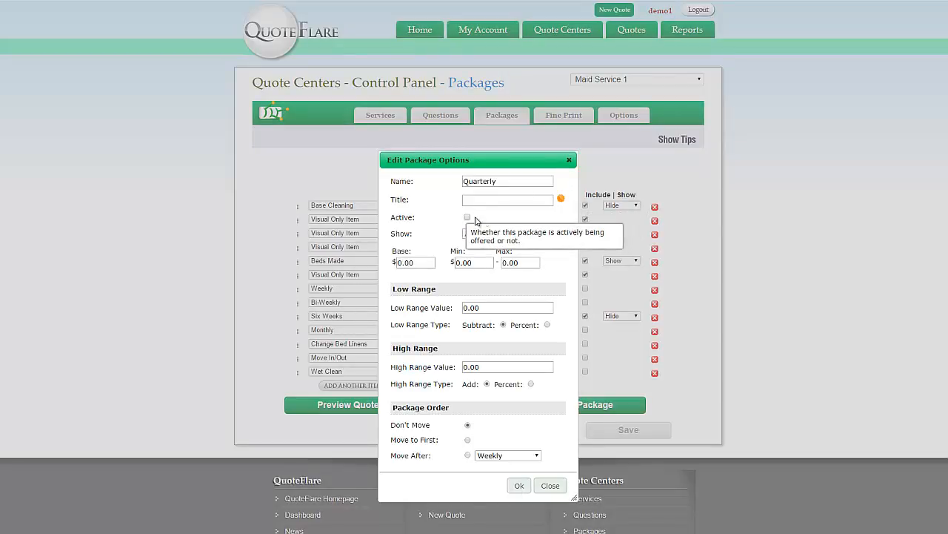
click(519, 485)
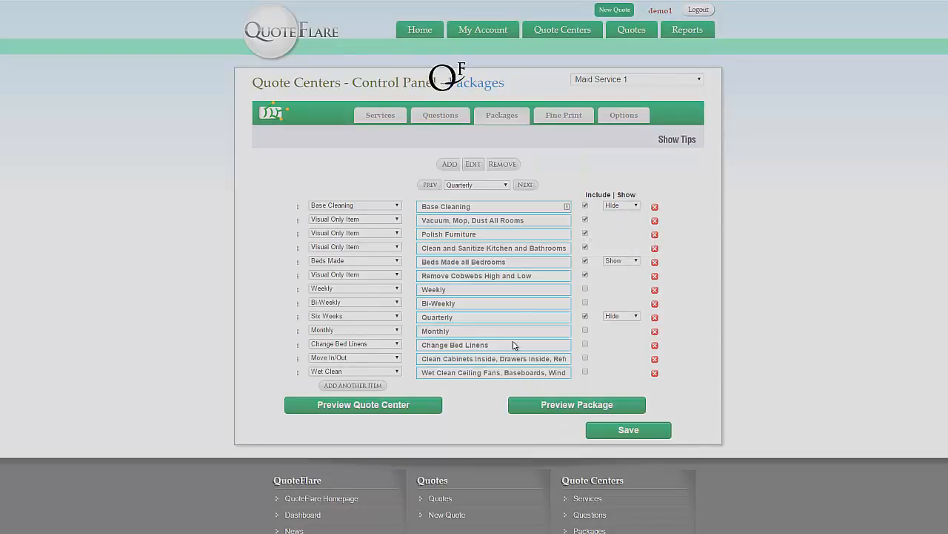
Set the Deep Cleaning package's title to the Deep Cleaning image from the library
click(474, 165)
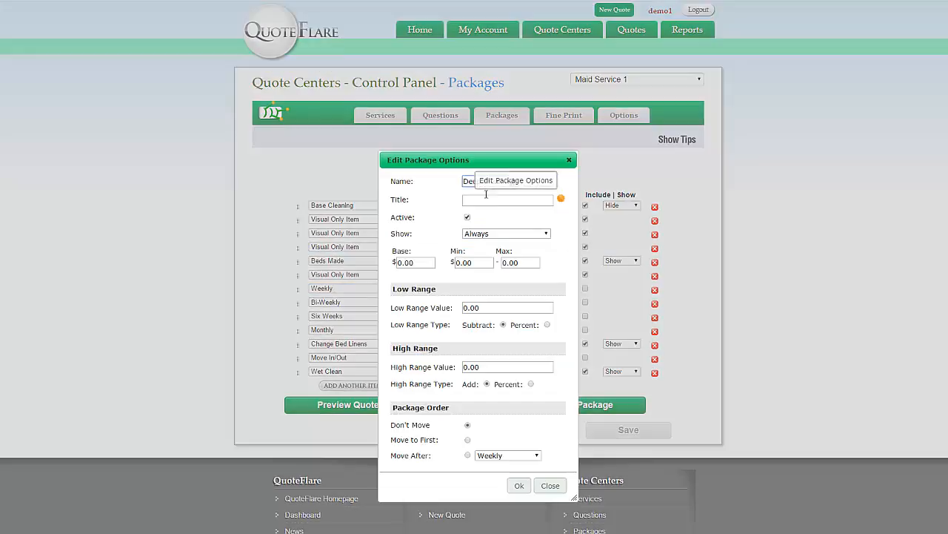
click(561, 198)
scroll(469, 360, down, 2)
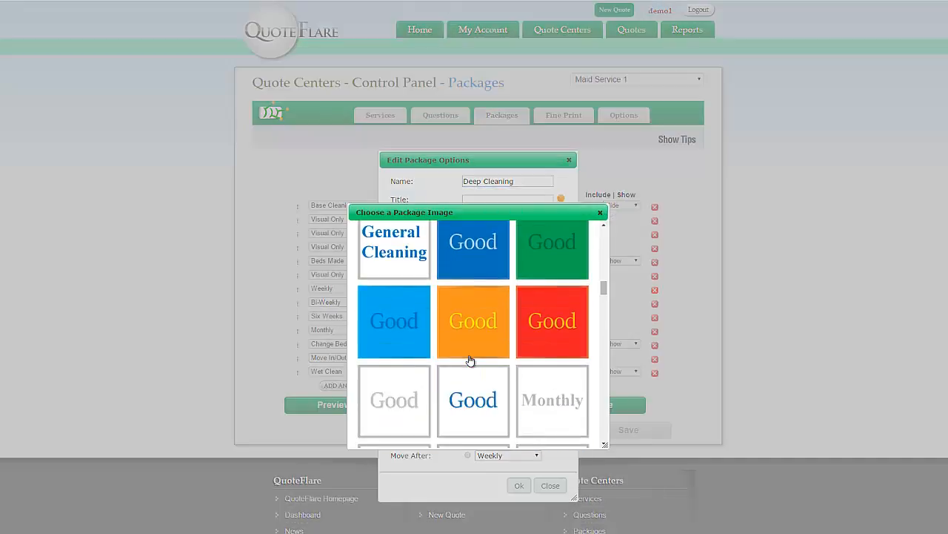
scroll(470, 360, up, 2)
scroll(470, 360, up, 2)
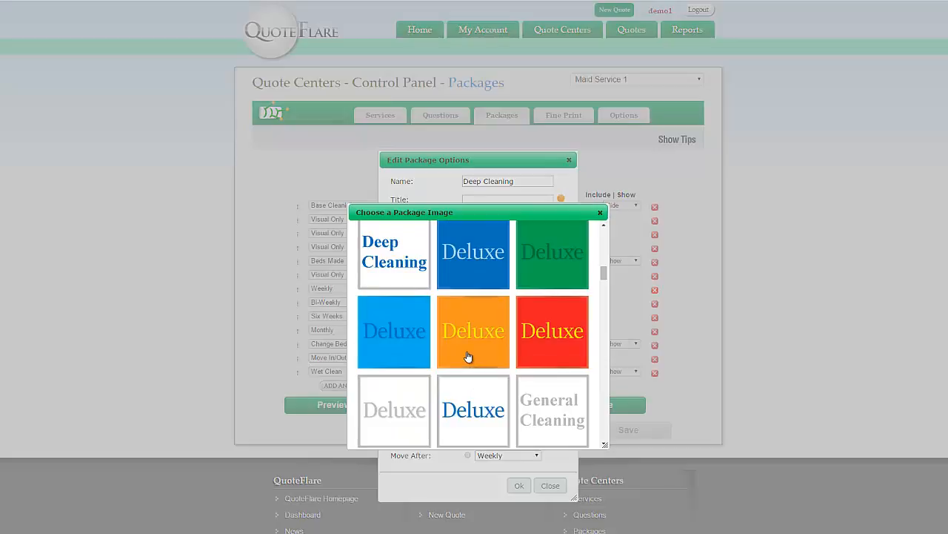
click(394, 256)
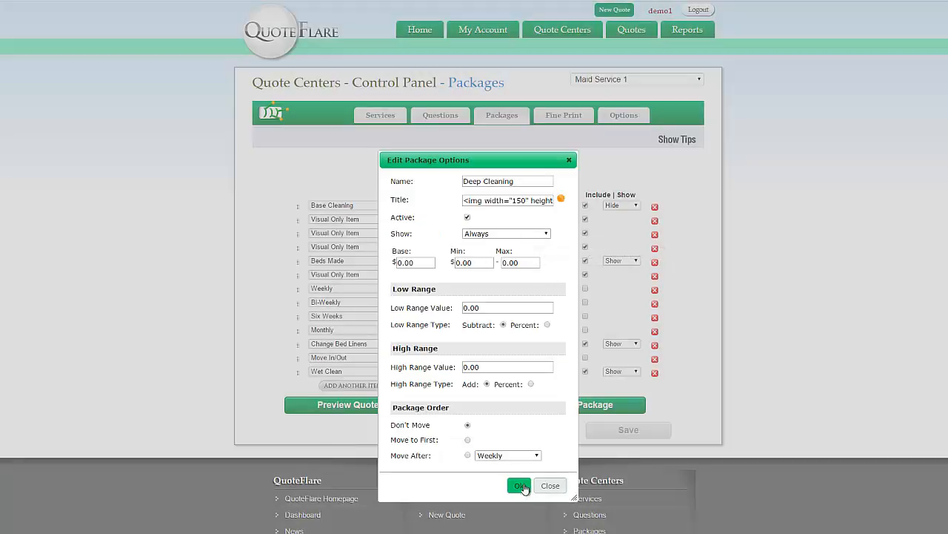
click(519, 485)
Set the Move In/Out package's title to the blue 'Move in / Move out' image
click(524, 185)
click(474, 164)
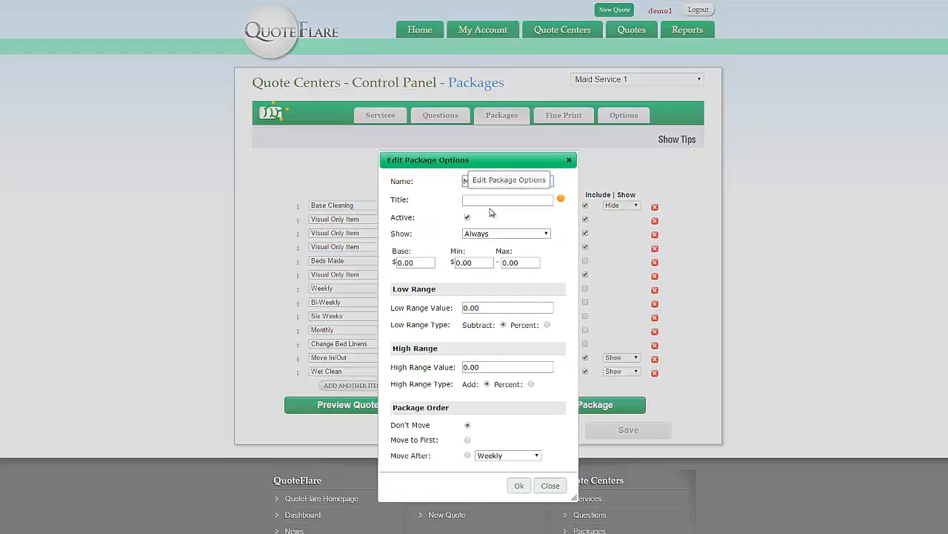
click(561, 198)
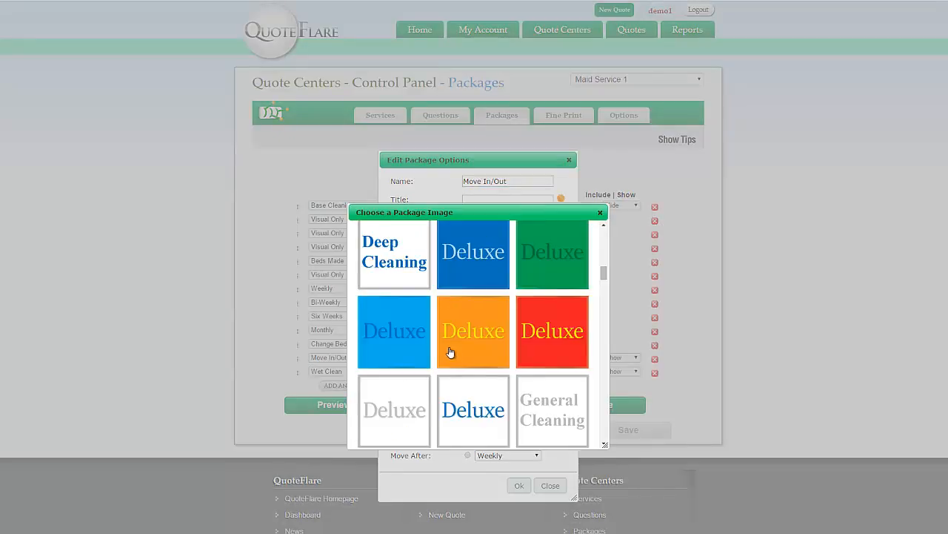
scroll(456, 356, down, 5)
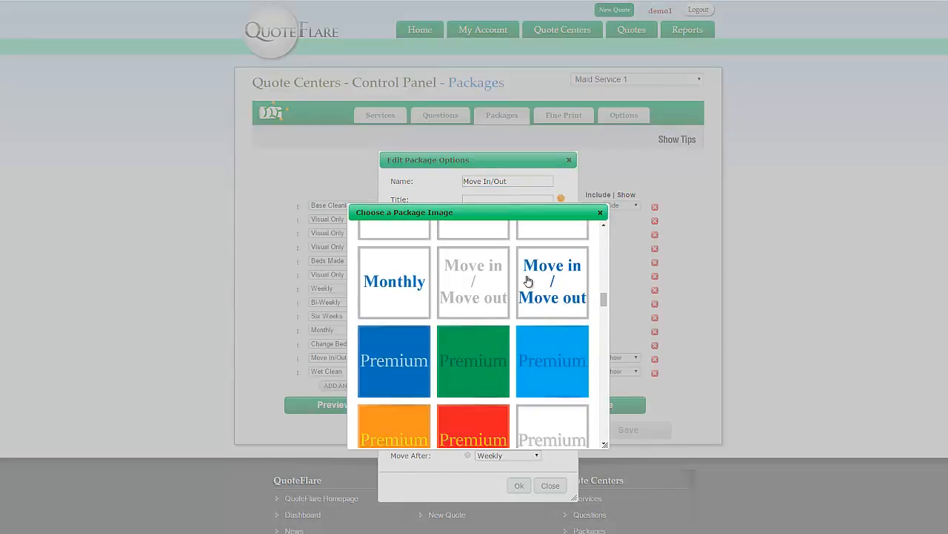
click(556, 280)
click(520, 486)
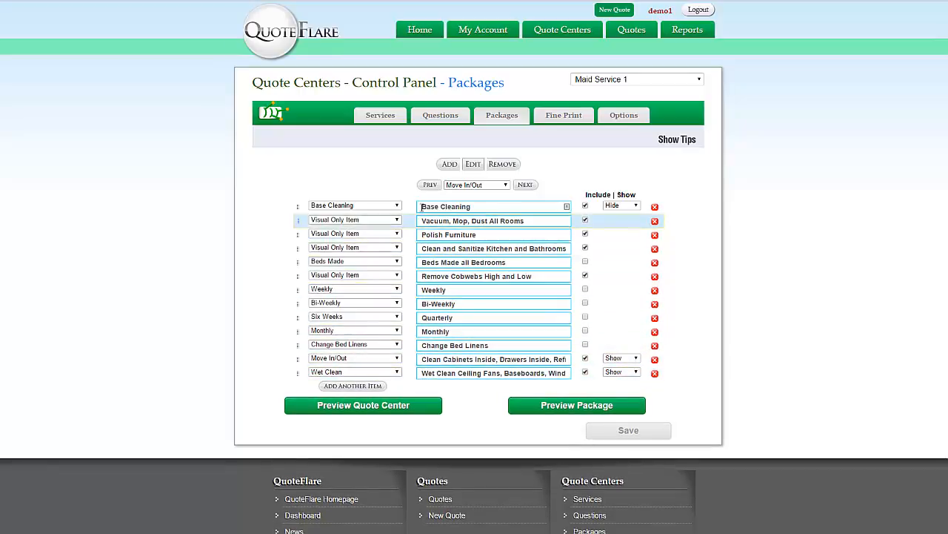
Step through the package list to reach the Deep Cleaning package
click(504, 187)
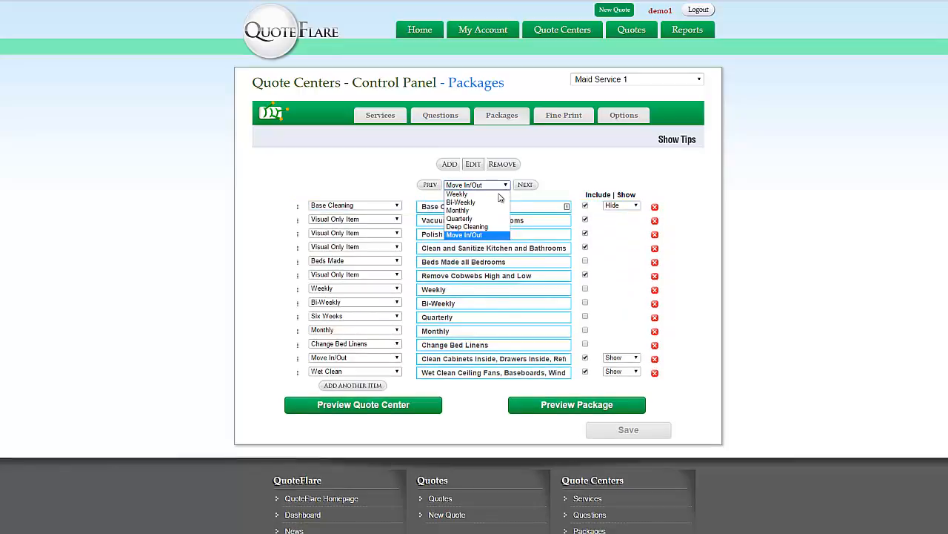
click(489, 196)
click(526, 185)
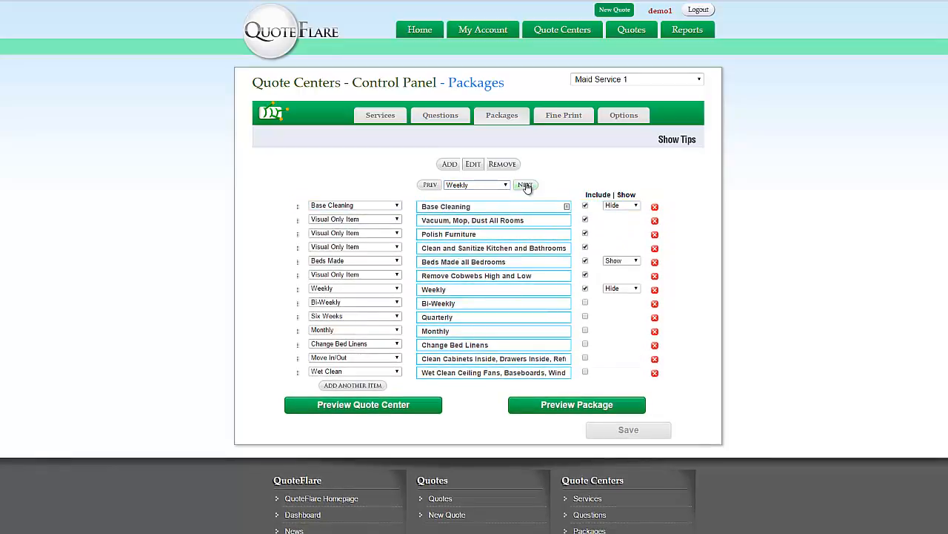
click(526, 186)
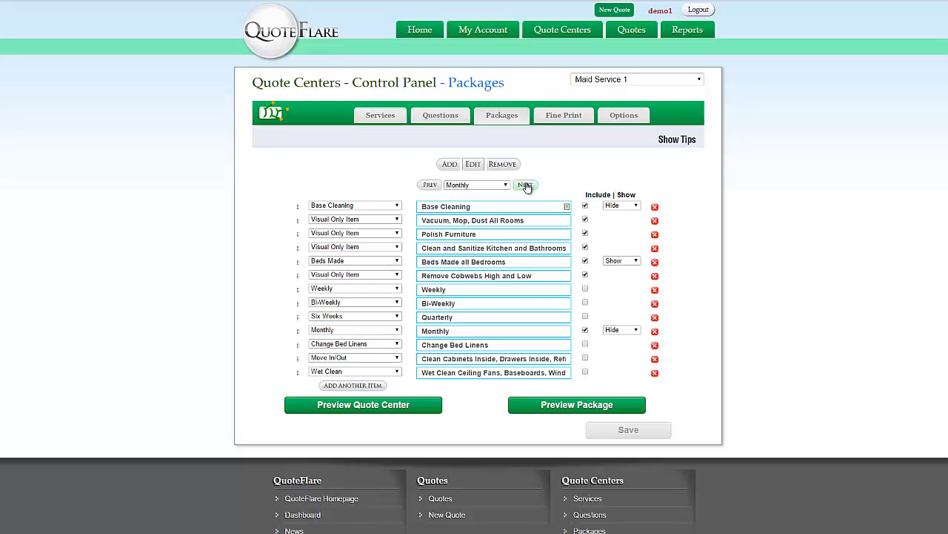
click(525, 185)
click(526, 186)
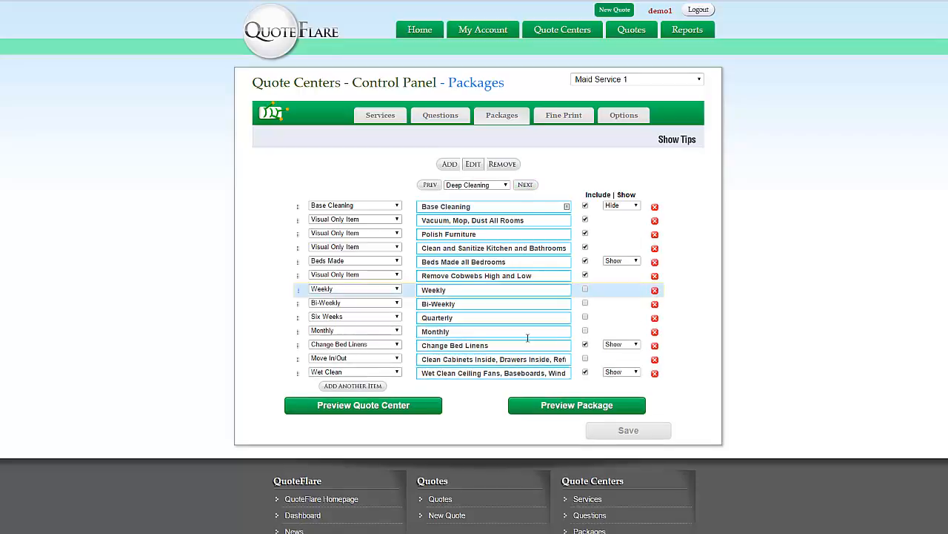
Wrap the Wet Clean Ceiling Fans text in <strong> tags and check it bold in the preview
click(422, 372)
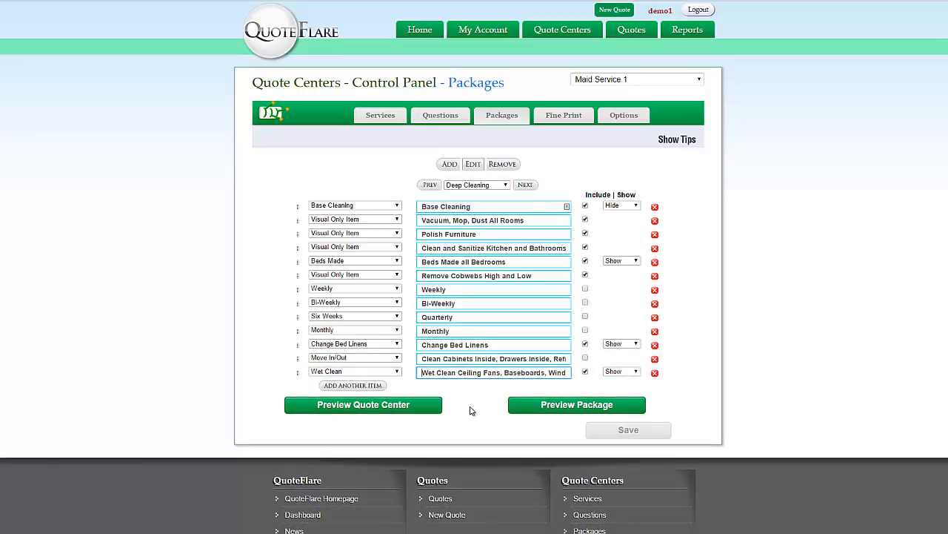
text(<)
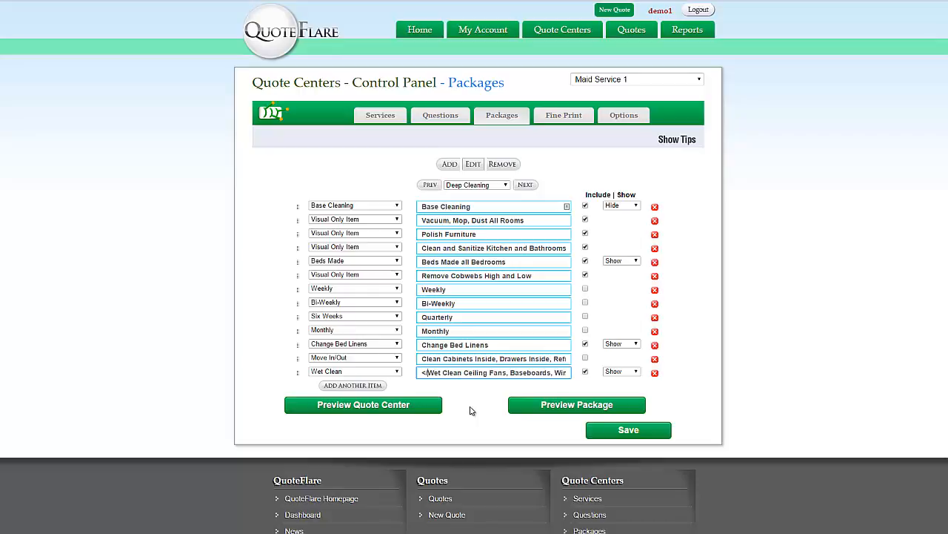
text(strong)
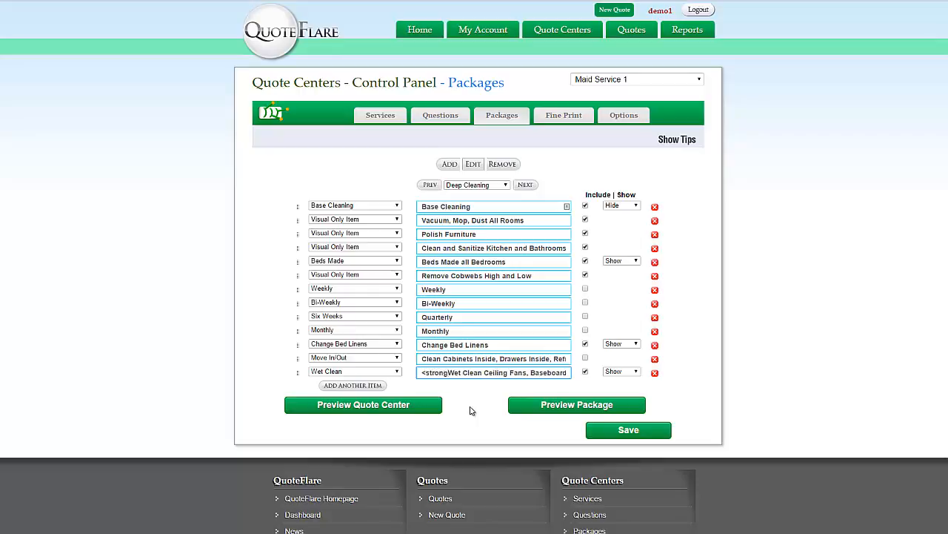
text(>)
key(End)
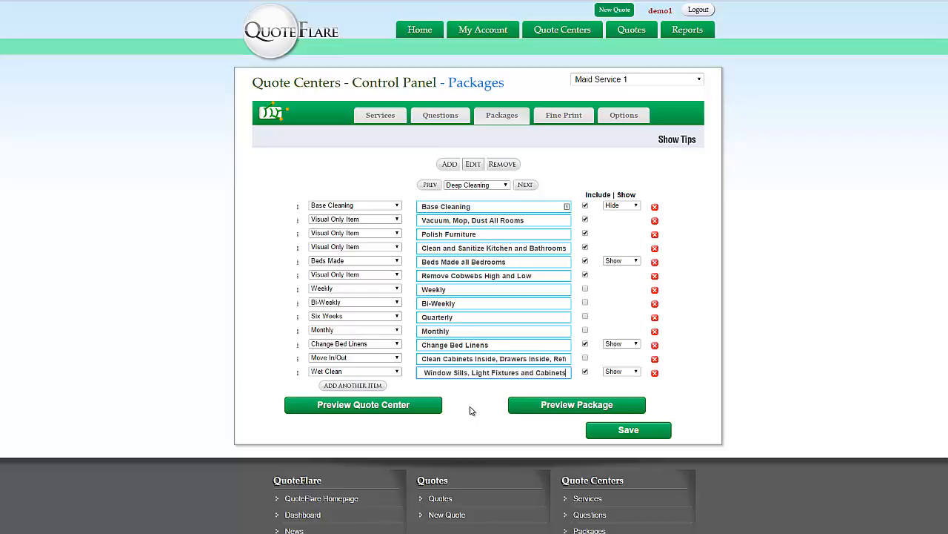
text(</strong)
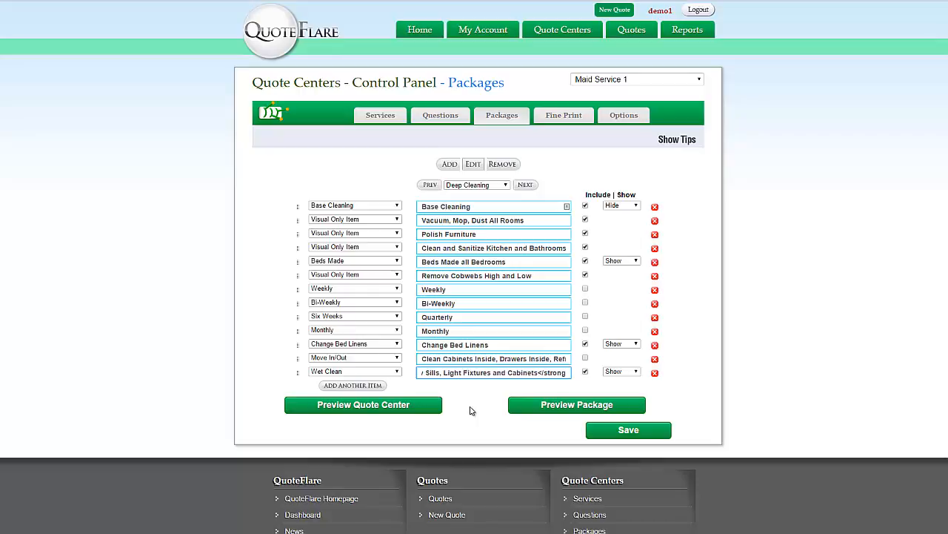
text(>)
click(549, 407)
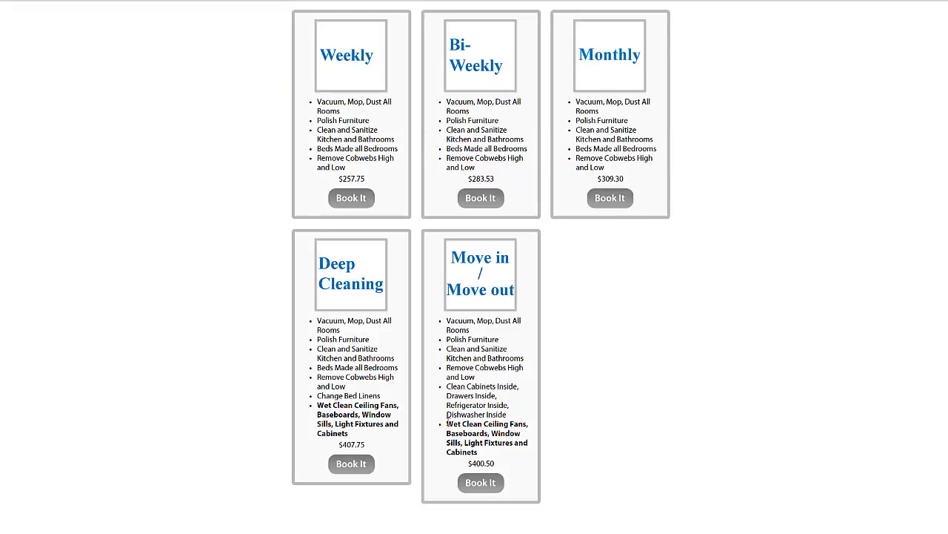
drag(448, 424, 487, 453)
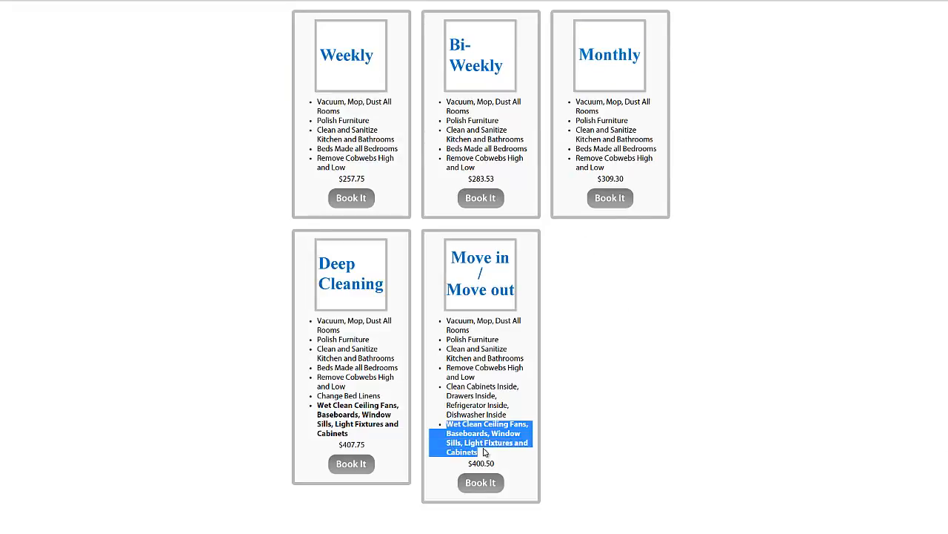
click(623, 493)
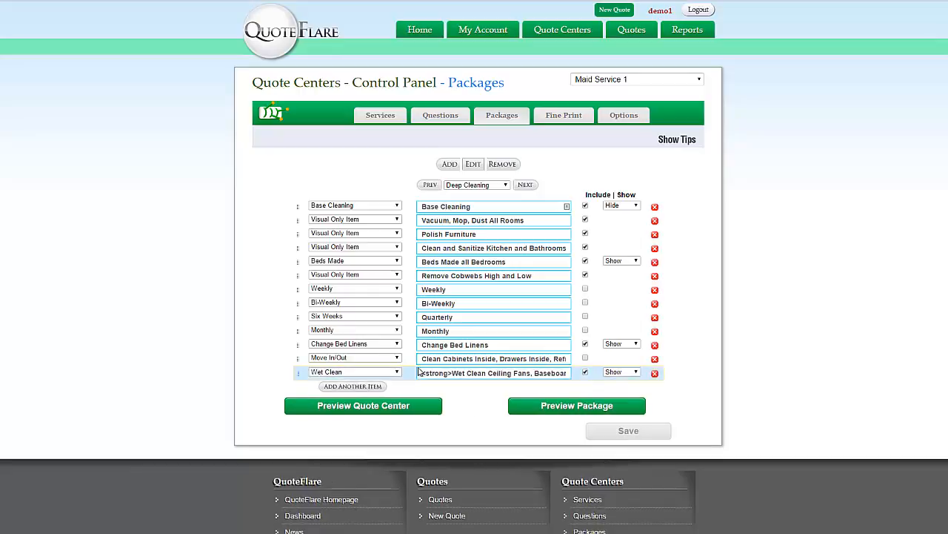
Wrap the Beds Made all Bedrooms text in a color:limegreen span and save
click(419, 262)
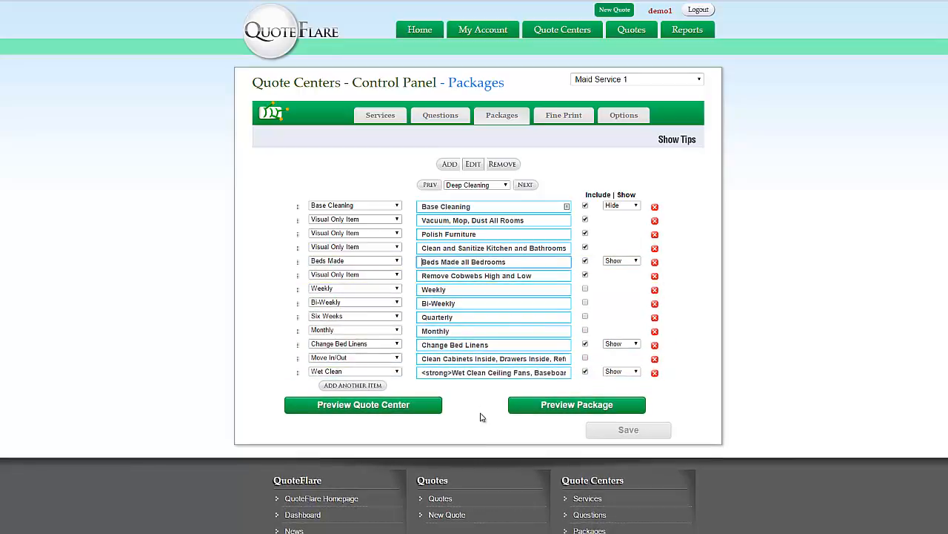
text(<)
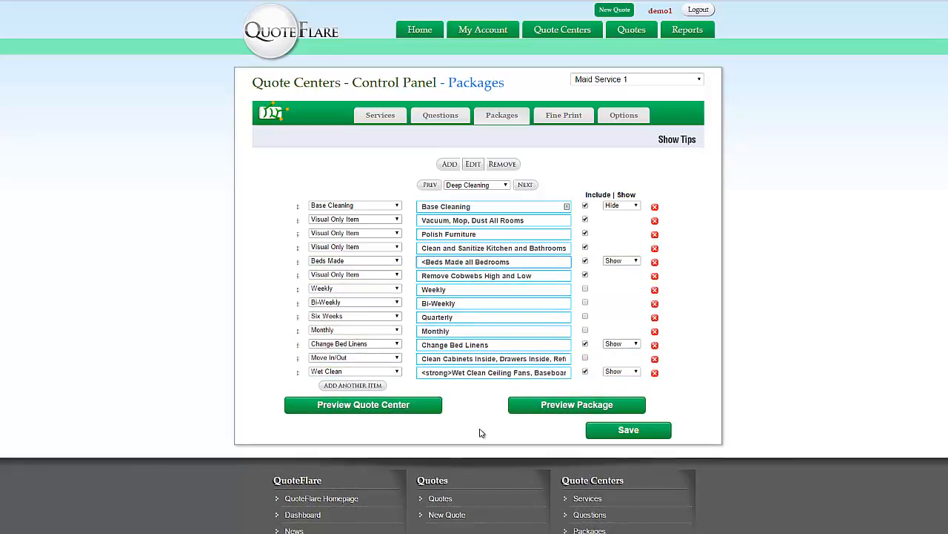
text(span)
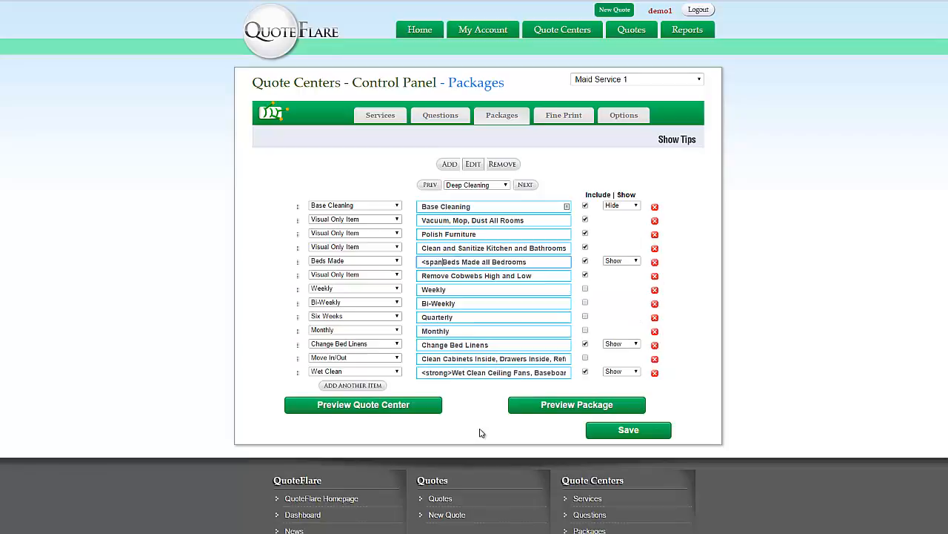
text( style)
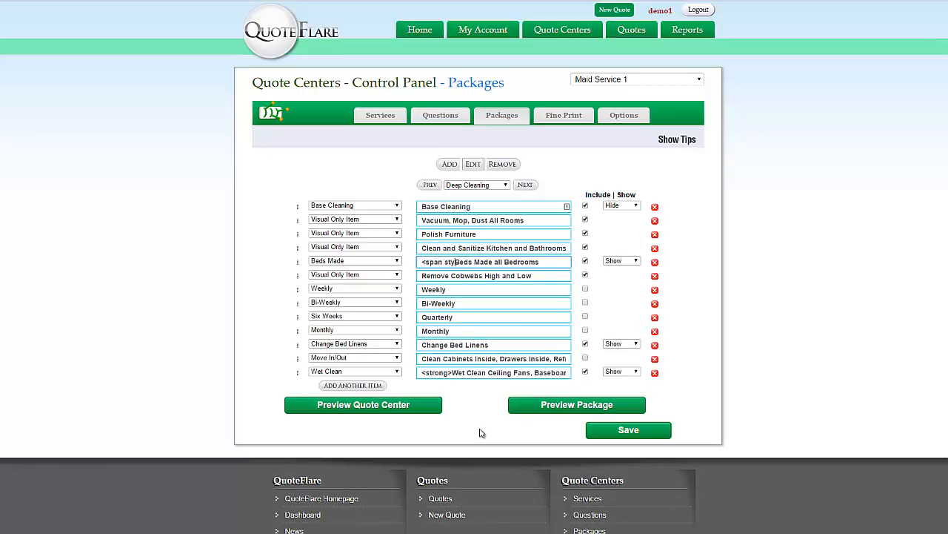
text(=")
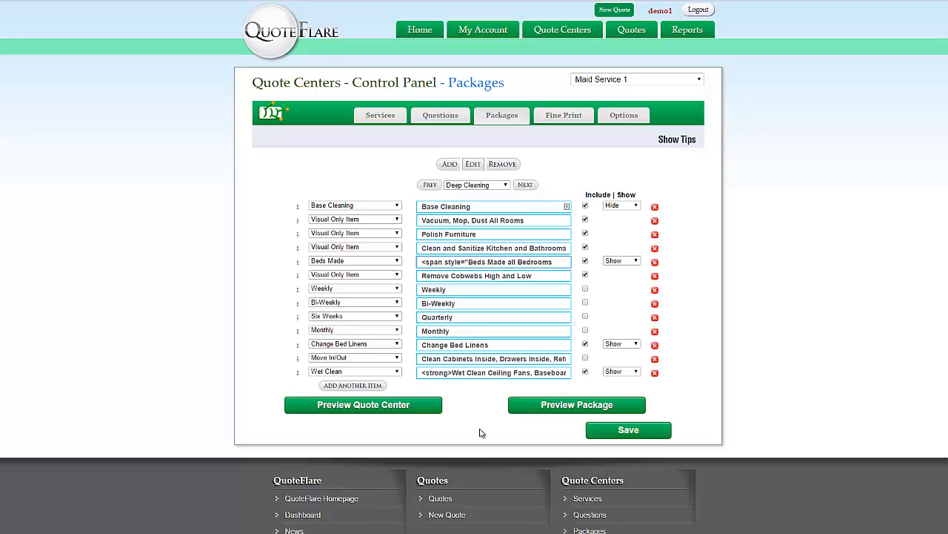
text(color:limegree)
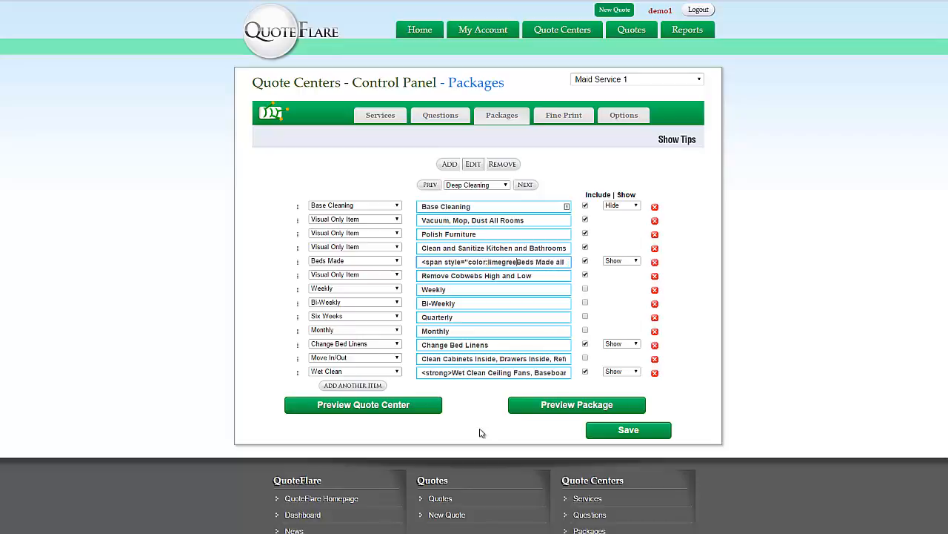
text(n">)
key(End)
text(</stron)
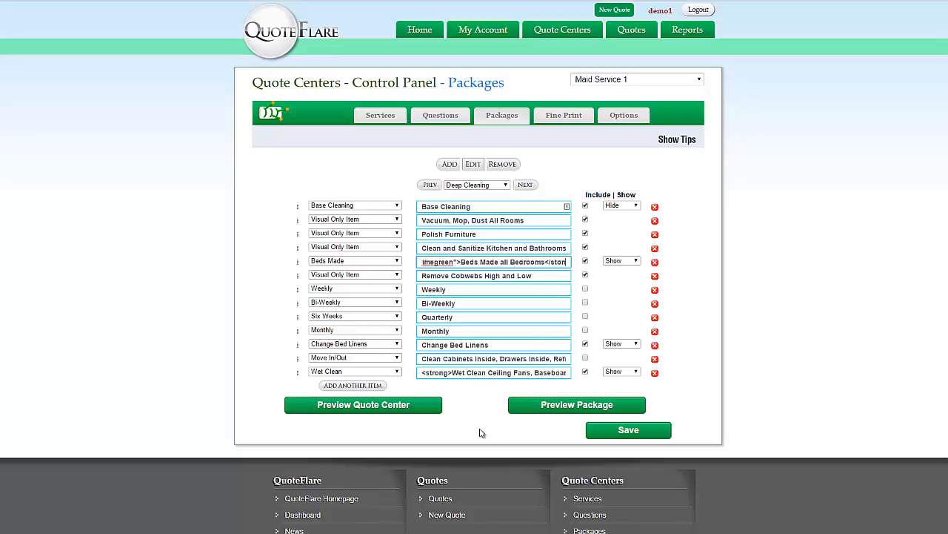
key(BackSpace)
key(BackSpace)
key(BackSpace)
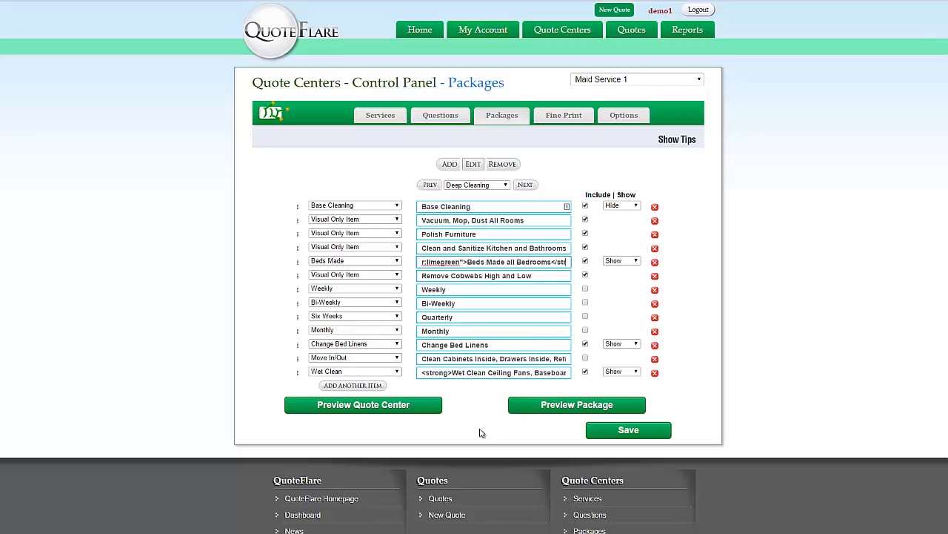
text(pan)
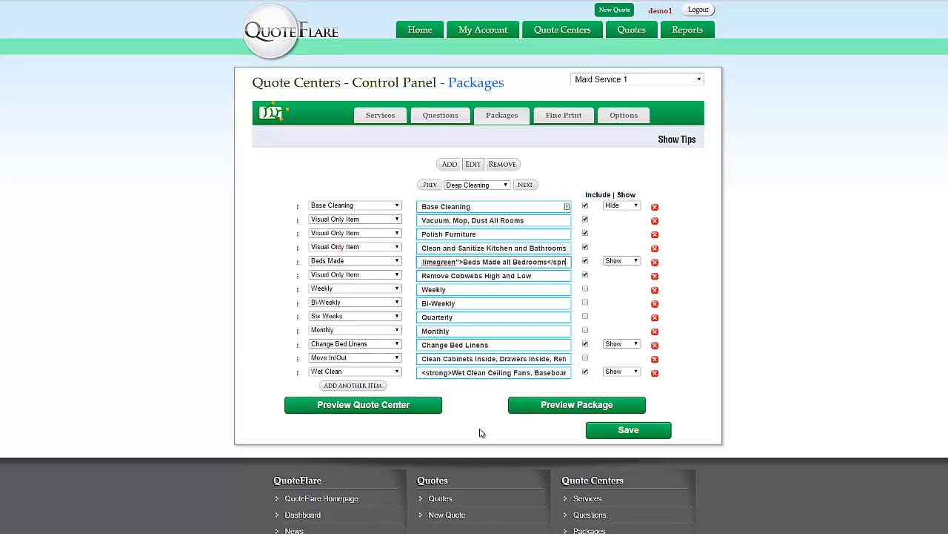
text(>)
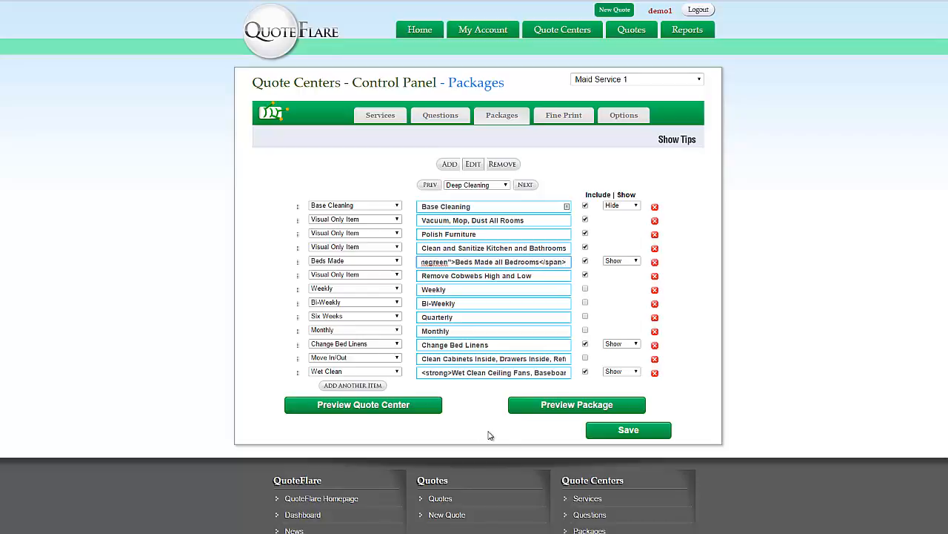
click(593, 435)
Preview the package cards to check the lime-green Beds Made item
click(556, 403)
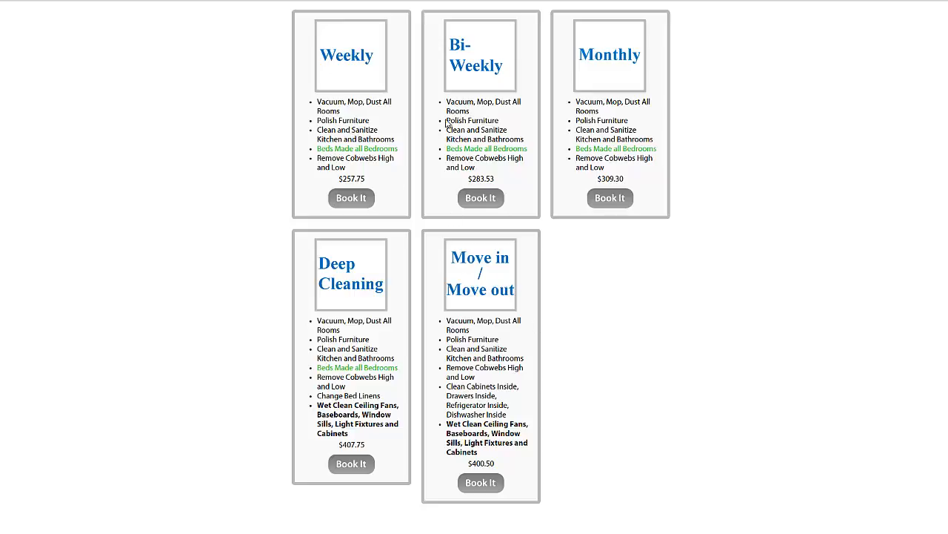
drag(446, 123, 486, 135)
click(474, 157)
click(242, 178)
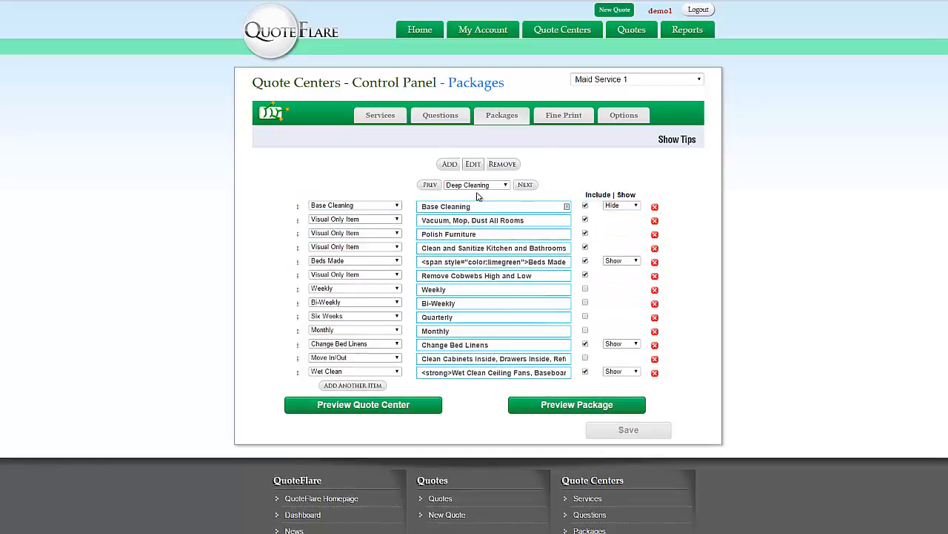
Open the Deep Cleaning package options and inspect the Title field's image markup
click(473, 165)
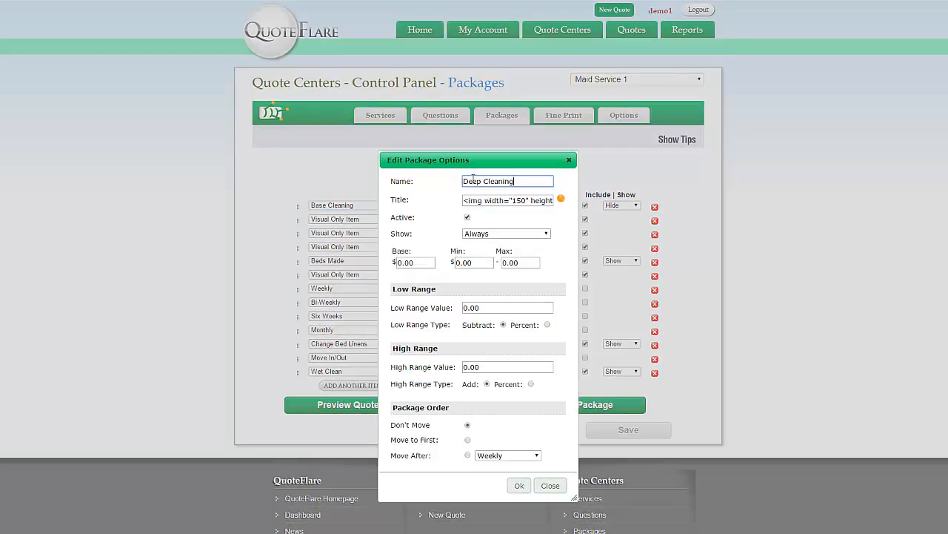
click(561, 198)
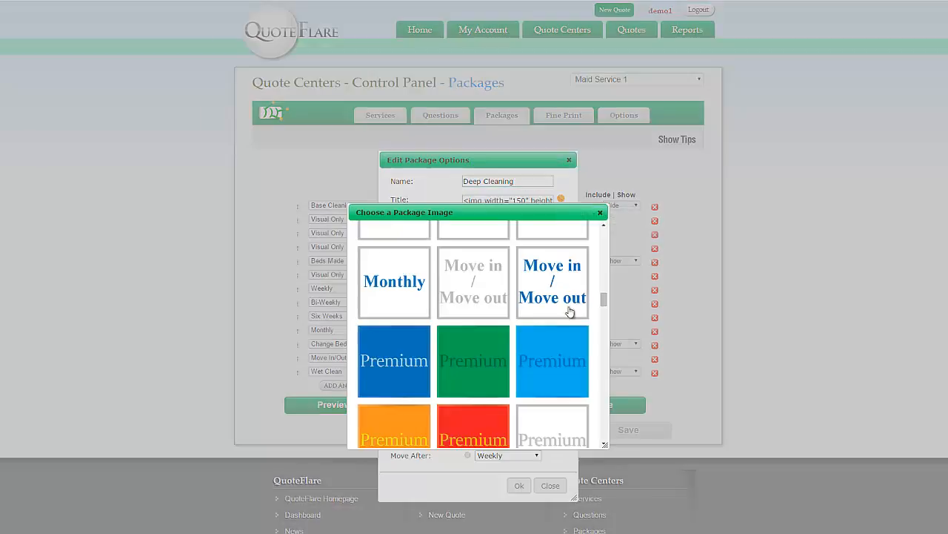
click(600, 213)
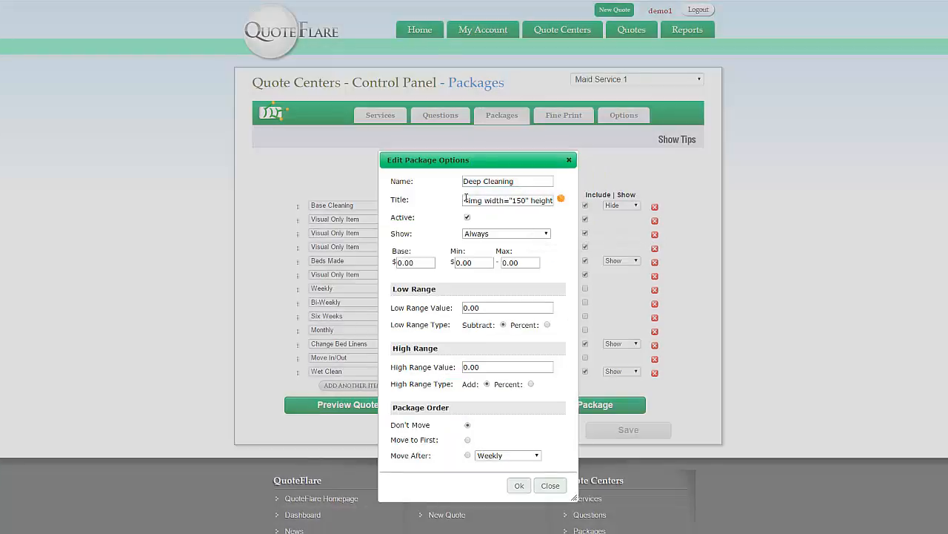
drag(463, 200, 632, 209)
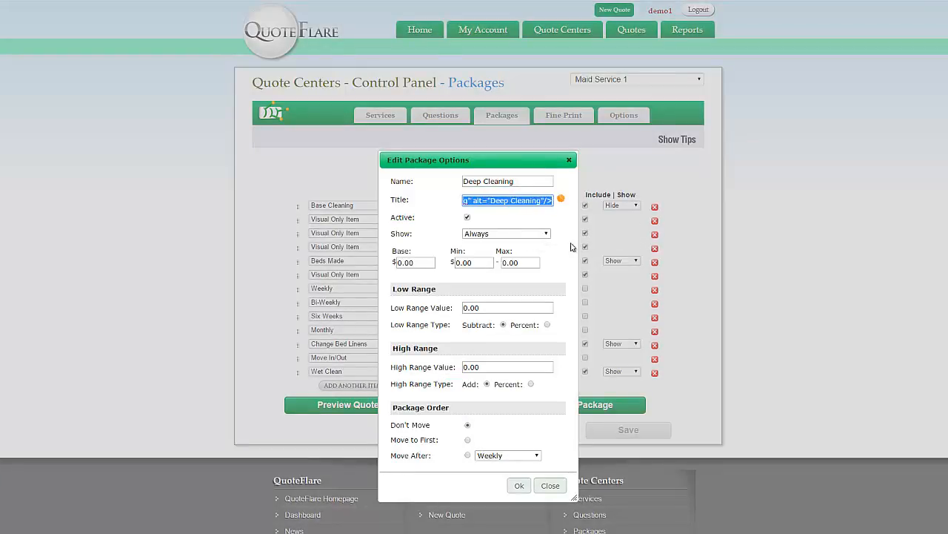
click(542, 200)
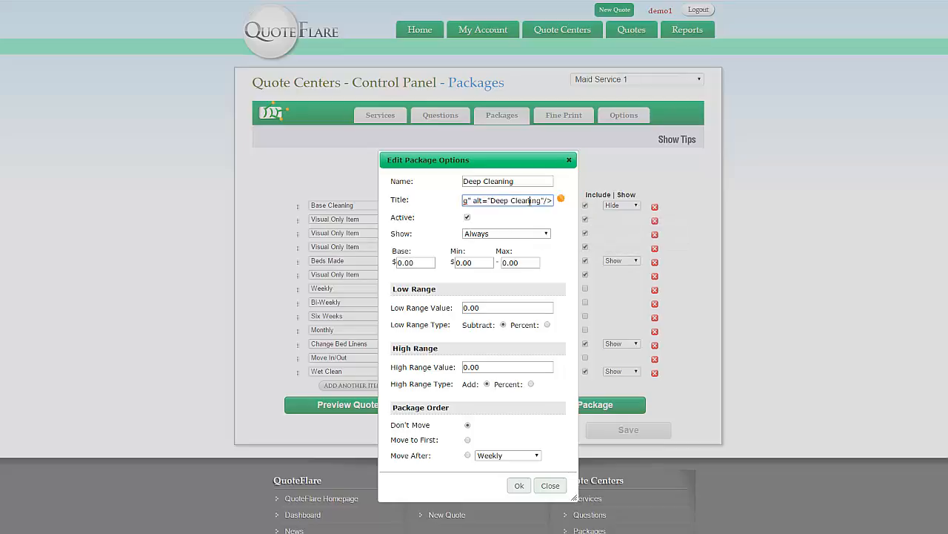
drag(542, 200, 529, 200)
key(Left)
key(Left)
key(Left)
key(Left)
key(Left)
key(Left)
key(Left)
key(Left)
key(Left)
key(Left)
key(Left)
key(Left)
key(Left)
key(Left)
key(Left)
key(Left)
key(Left)
key(Left)
key(Left)
key(Left)
key(Left)
key(Left)
key(Left)
key(Left)
key(Left)
key(Left)
key(Left)
key(Left)
key(Left)
key(Left)
key(Left)
key(Left)
key(Left)
key(Left)
key(Right)
key(Right)
key(Right)
key(Right)
key(Right)
key(Right)
key(Right)
key(Right)
key(Right)
key(Right)
key(Right)
key(Right)
key(Right)
key(Right)
key(Right)
key(Right)
key(Right)
key(Right)
key(Right)
key(Right)
key(Right)
key(Right)
key(Right)
key(Right)
key(Right)
key(Right)
key(Right)
key(Right)
key(Right)
key(Right)
key(Right)
key(Right)
key(Right)
key(Right)
key(Right)
key(Right)
key(Right)
key(Right)
key(Right)
key(Right)
key(Right)
key(Right)
key(Right)
key(Right)
key(Right)
key(Right)
key(Right)
key(Right)
key(Right)
key(ctrl+a)
click(420, 286)
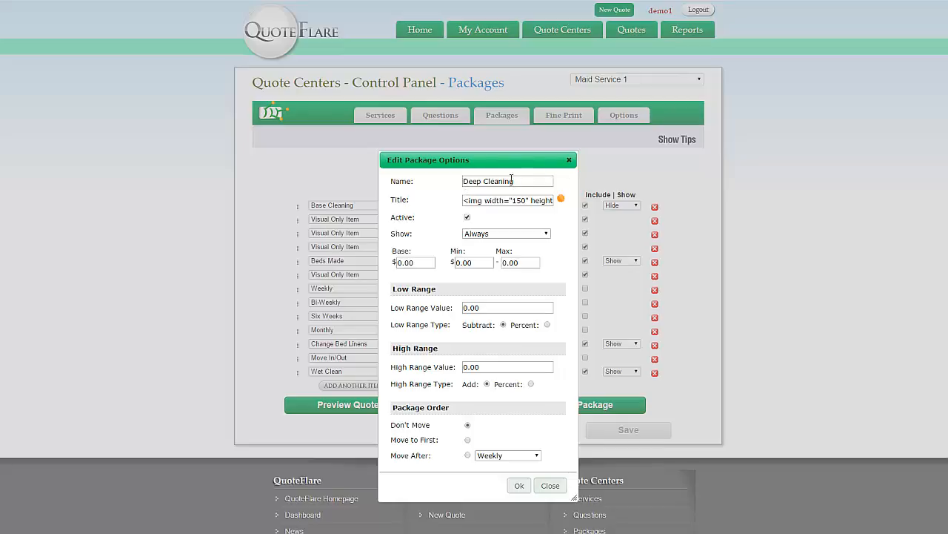
Replace the title with 'Super Deep Cleaning', save, and check it in the preview
drag(511, 178, 485, 217)
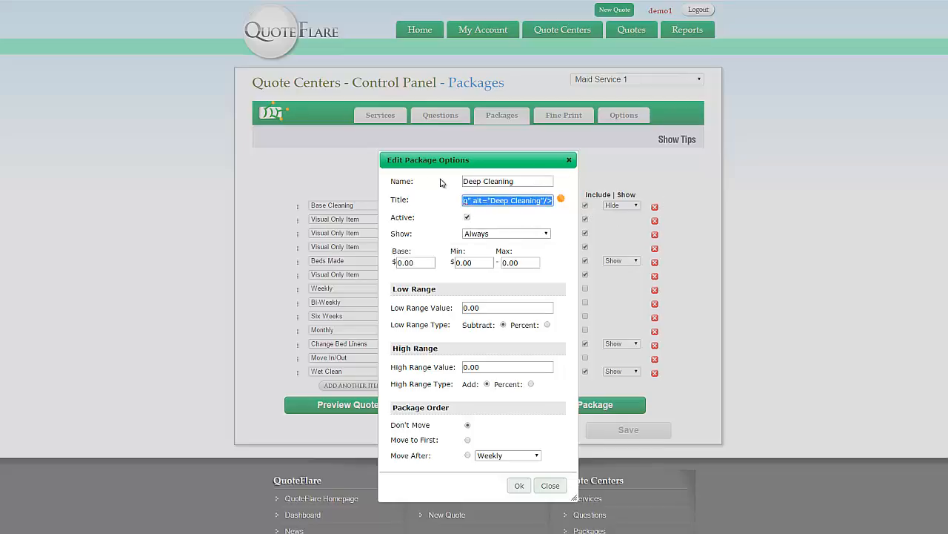
text(Super )
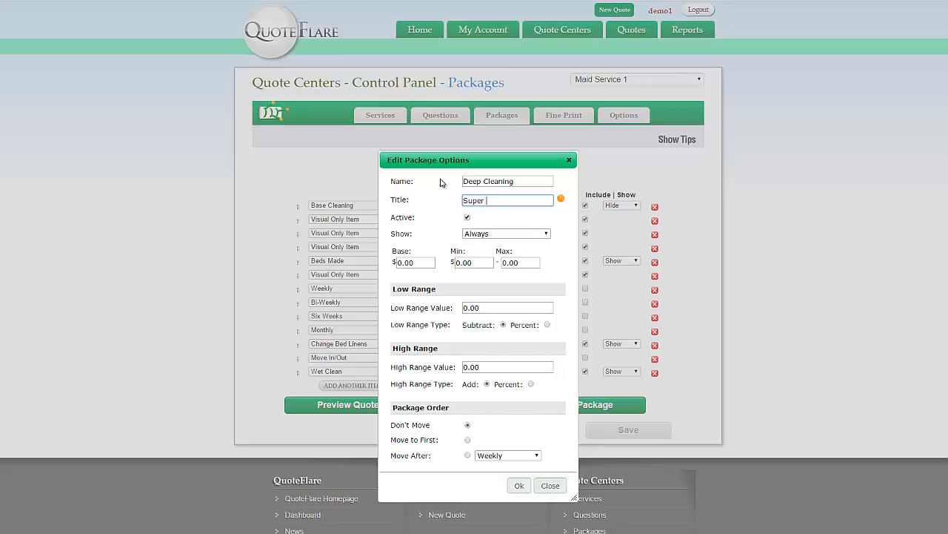
text(Deep Cleaning)
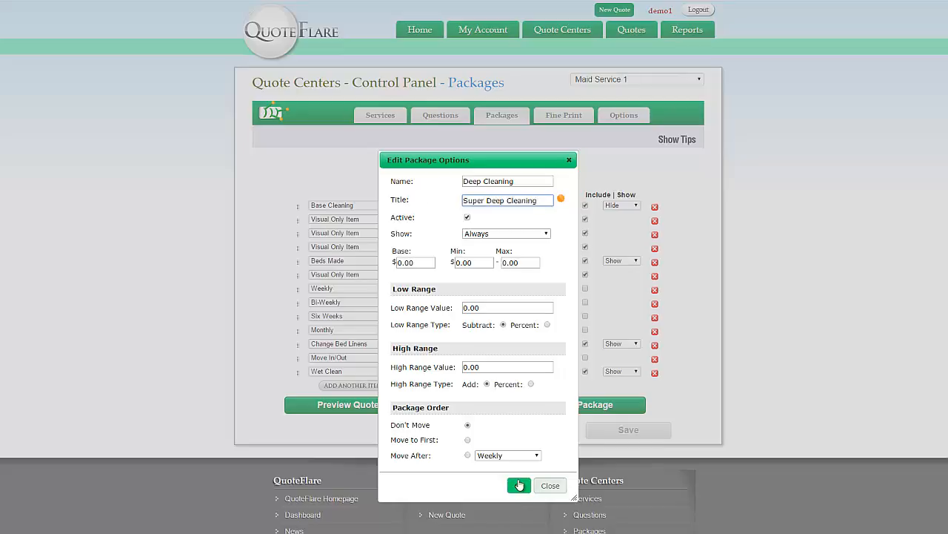
click(518, 485)
click(566, 410)
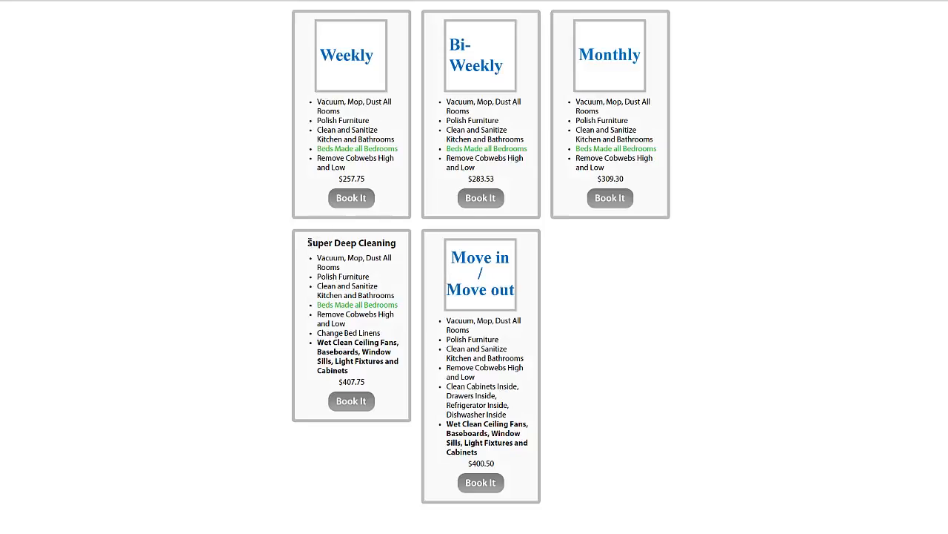
drag(308, 242, 398, 245)
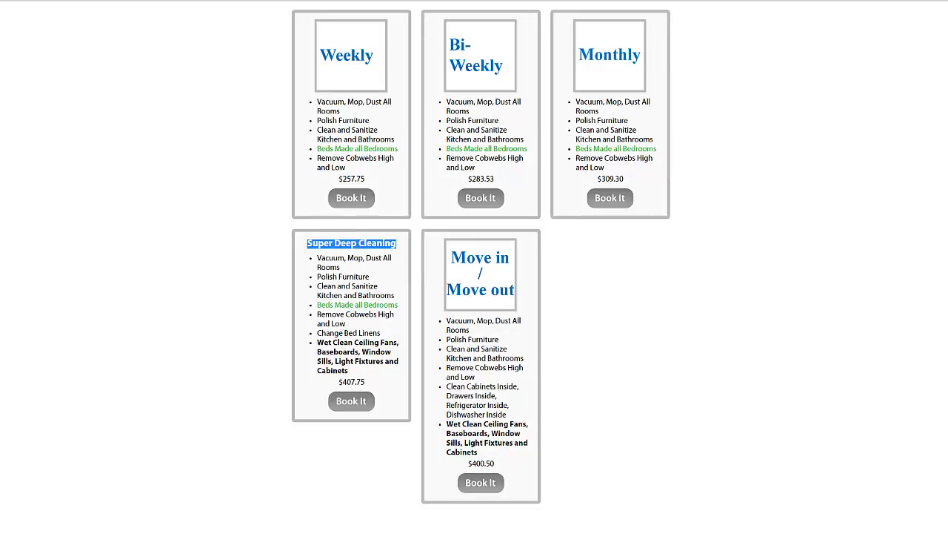
key(ctrl+w)
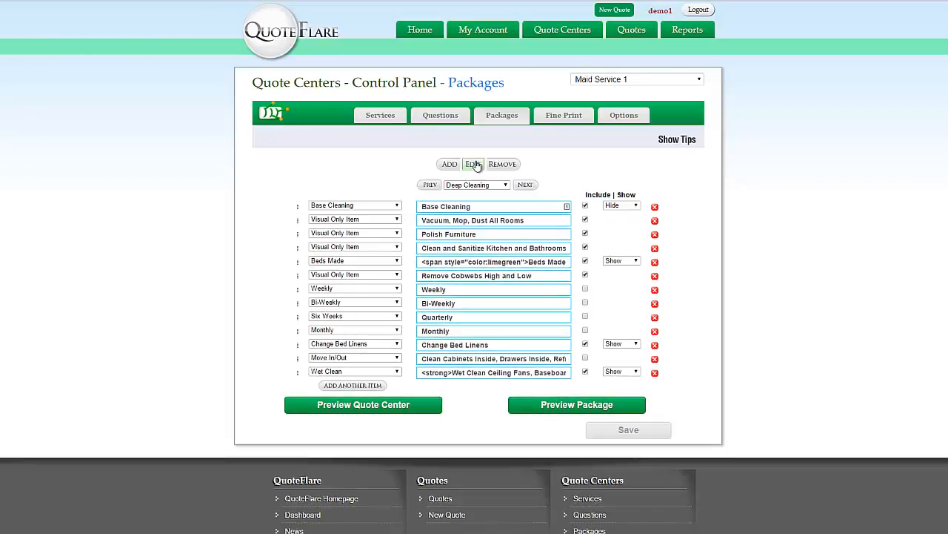
Wrap the 'Super Deep Cleaning' title in a color:red span, save, and preview it
click(472, 165)
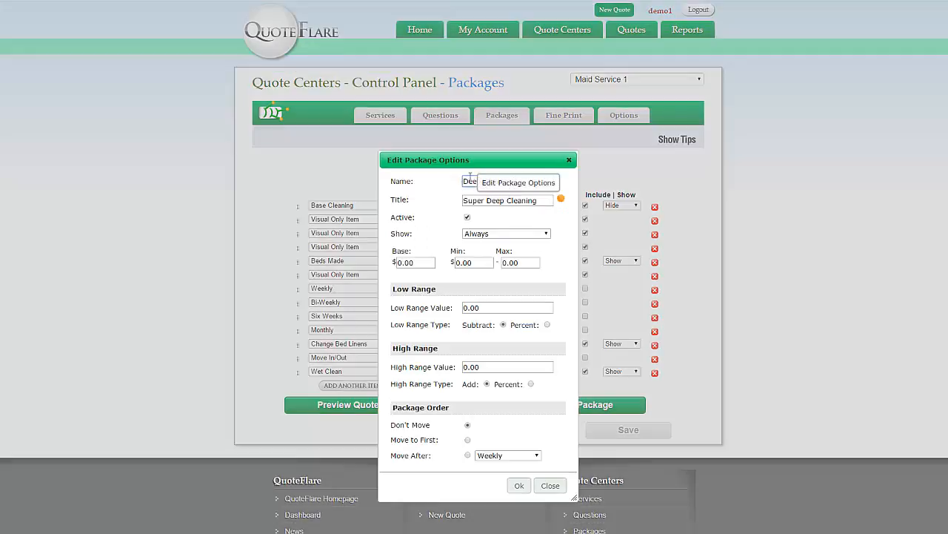
click(545, 199)
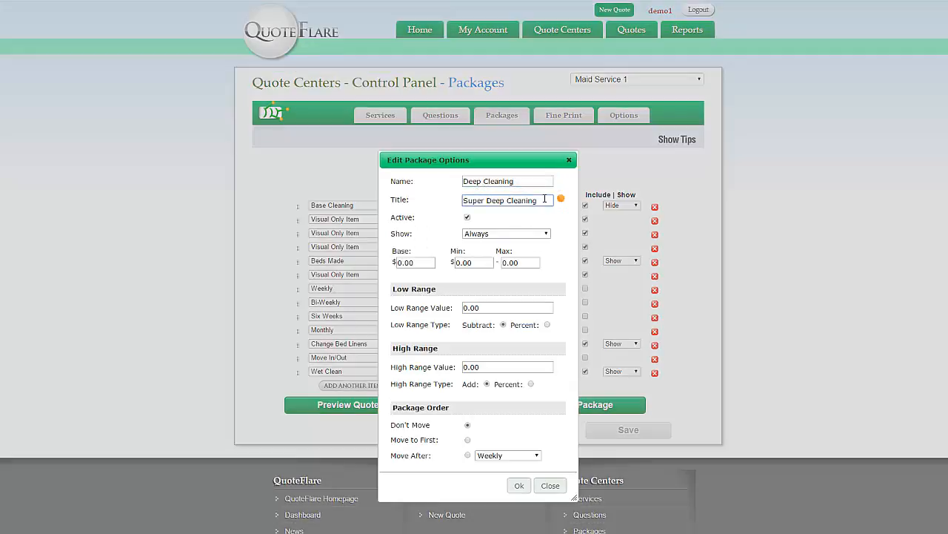
key(Home)
text(<s)
key(BackSpace)
text(span style="color:red">)
key(End)
text(</span)
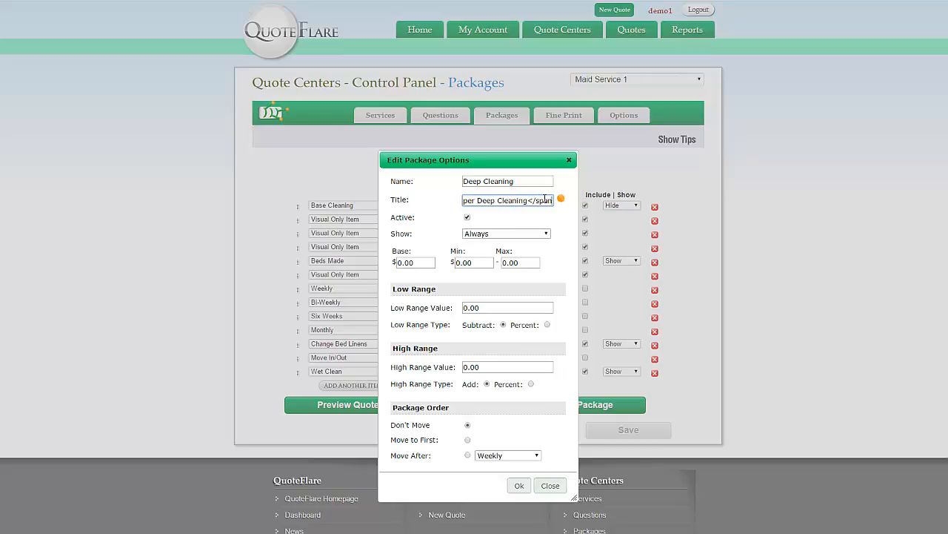
text(>)
click(519, 485)
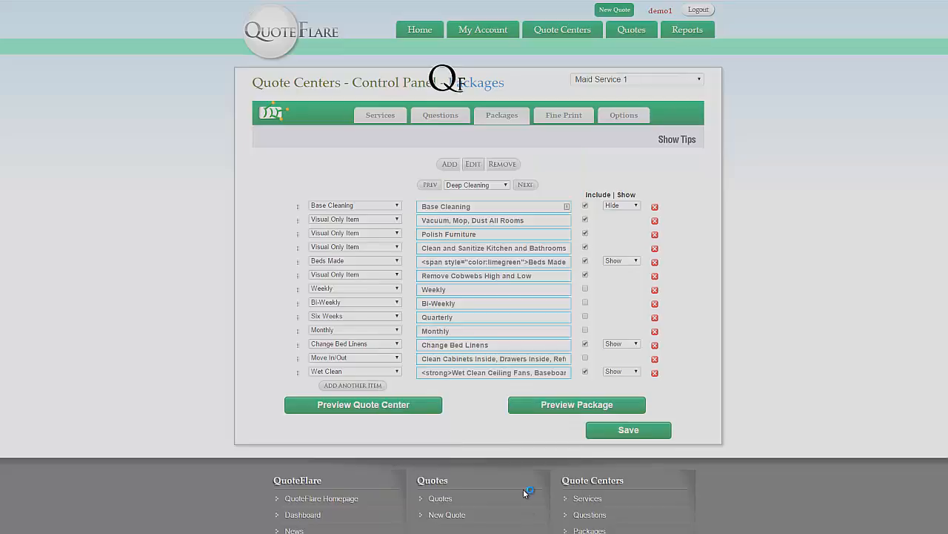
click(555, 409)
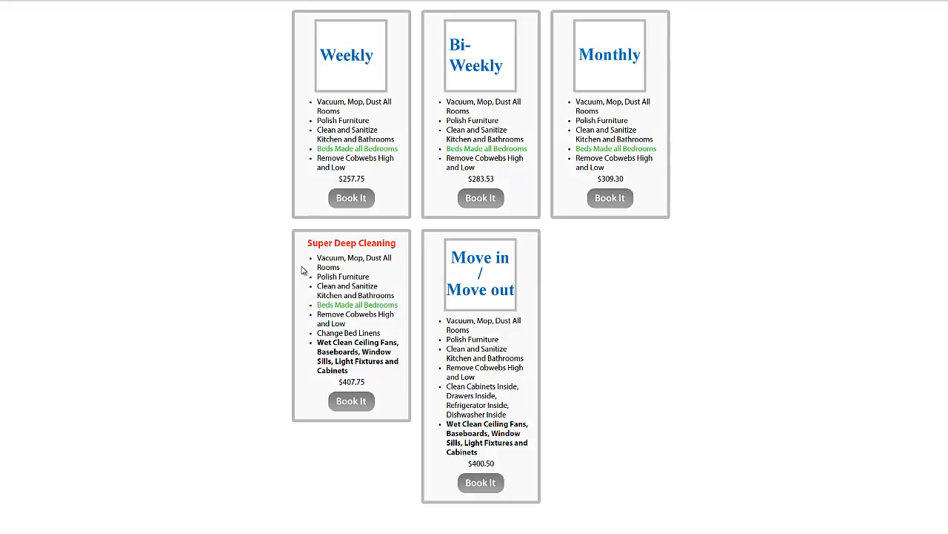
Leave the red-title preview with Alt+Left and recheck the Wet Clean item's strong tags
drag(308, 243, 392, 237)
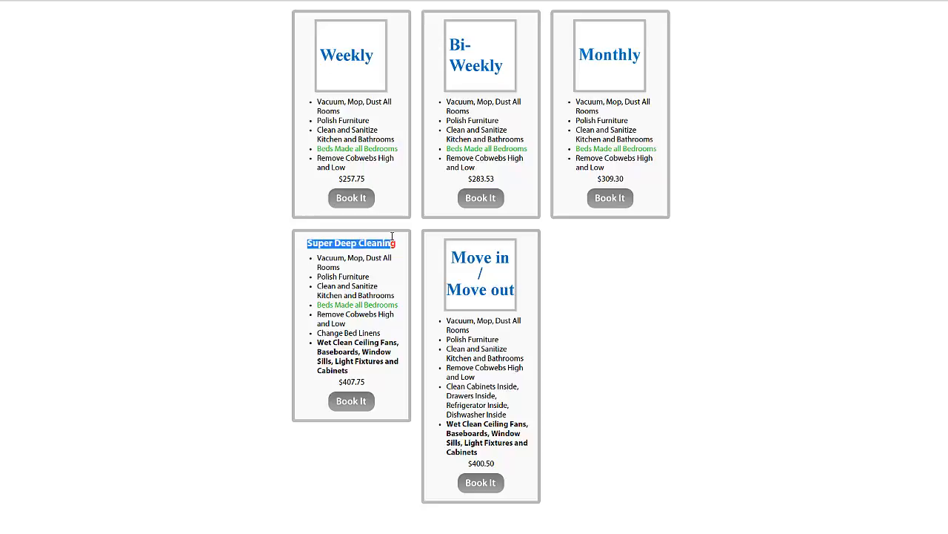
click(228, 199)
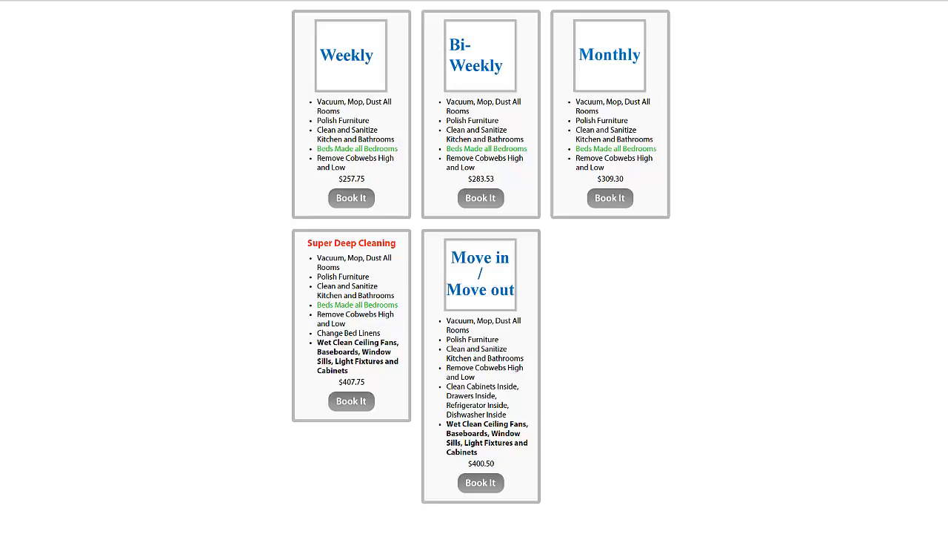
key(alt+Left)
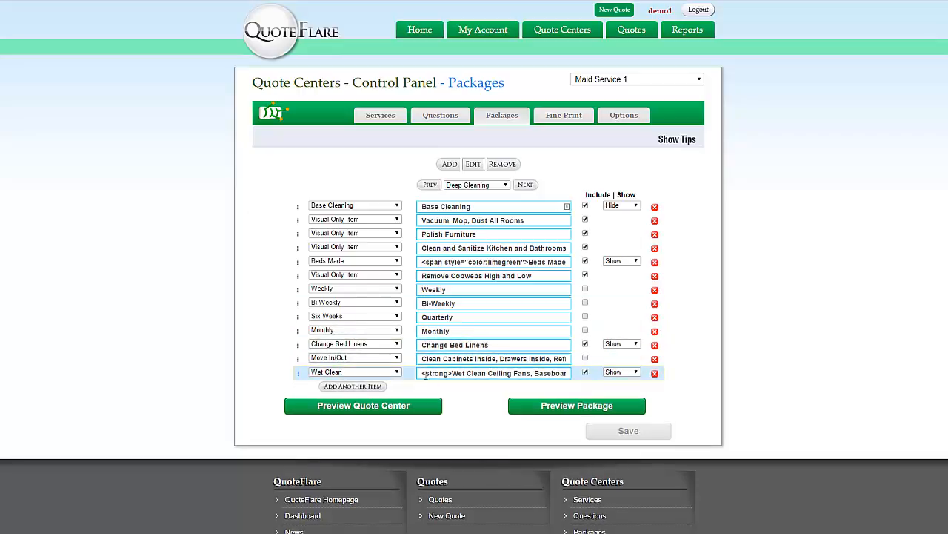
drag(420, 373, 576, 379)
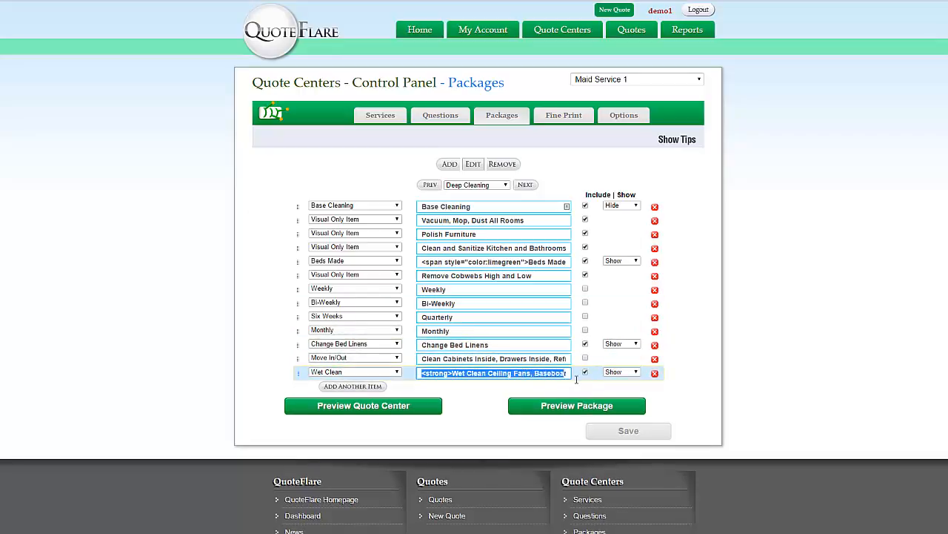
click(252, 373)
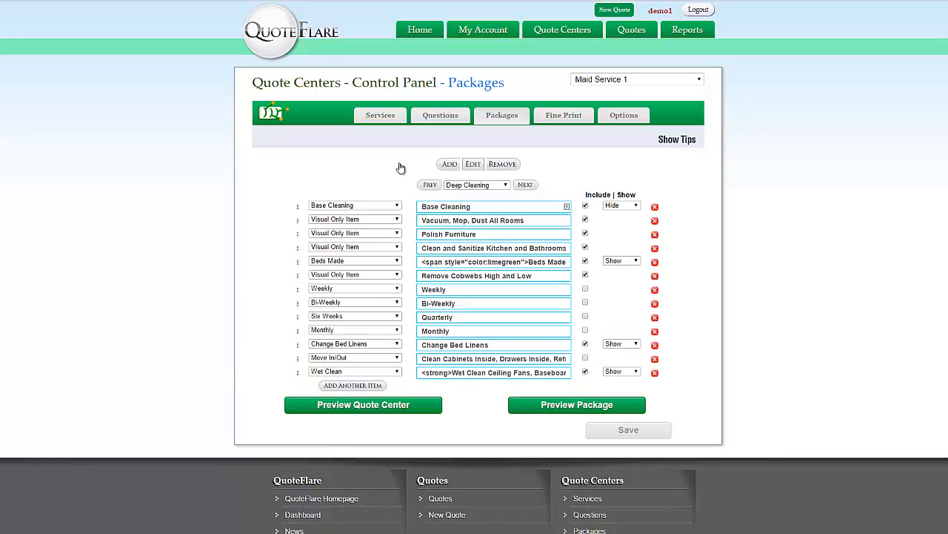
Open the 'The type of home I live in is' question and close it with its prompt unchanged
click(437, 120)
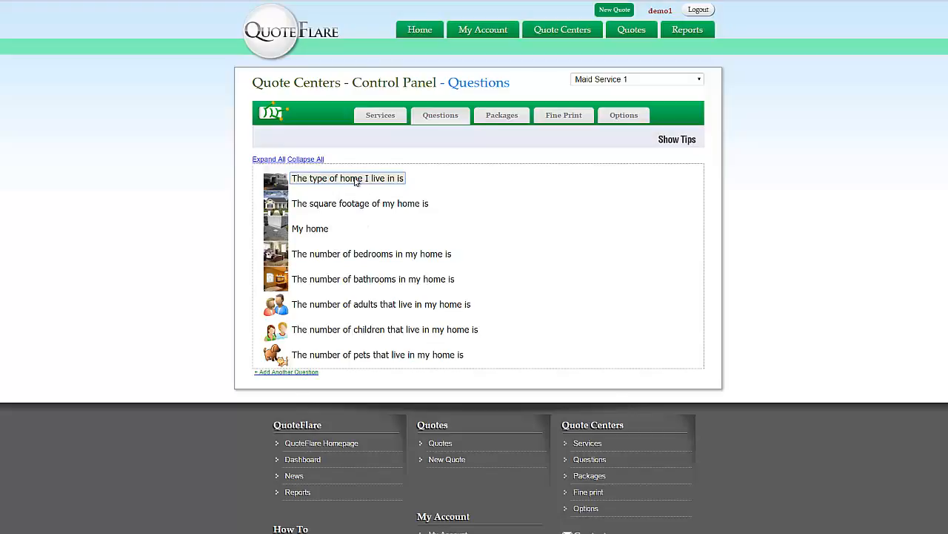
click(355, 178)
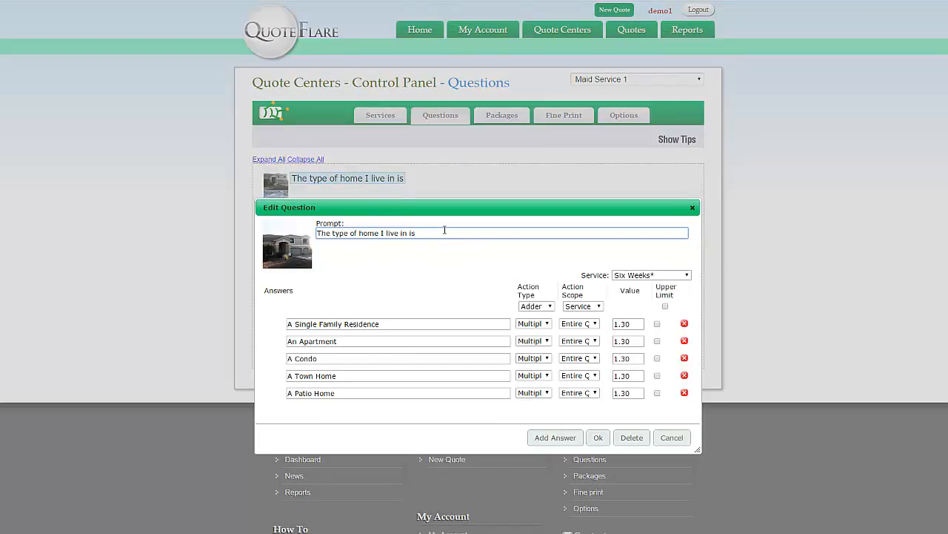
drag(425, 232, 312, 234)
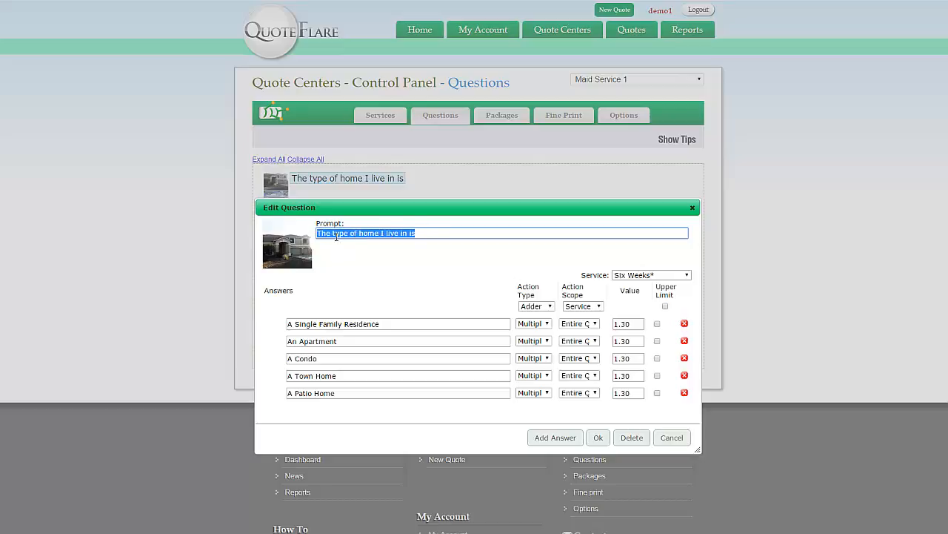
click(458, 235)
text(<img)
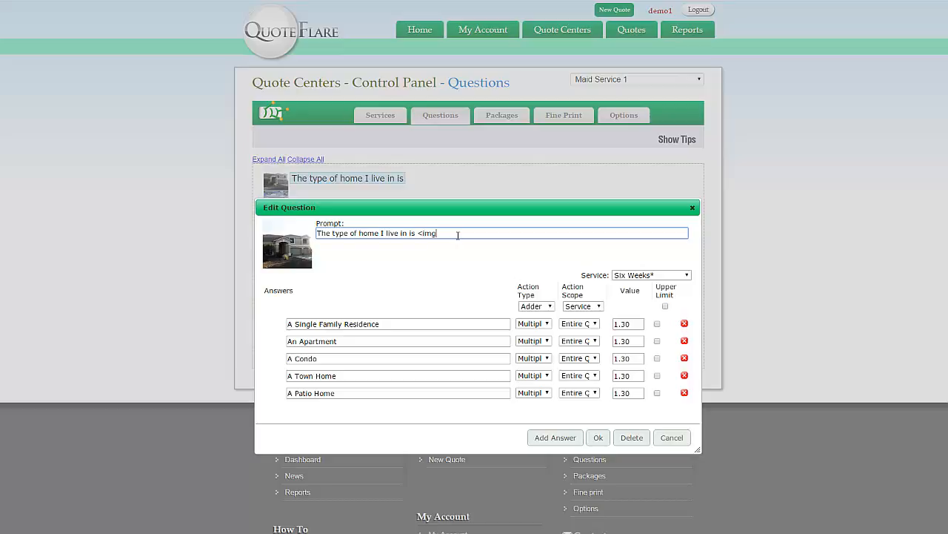
key(BackSpace)
key(BackSpace)
key(BackSpace)
key(BackSpace)
click(598, 437)
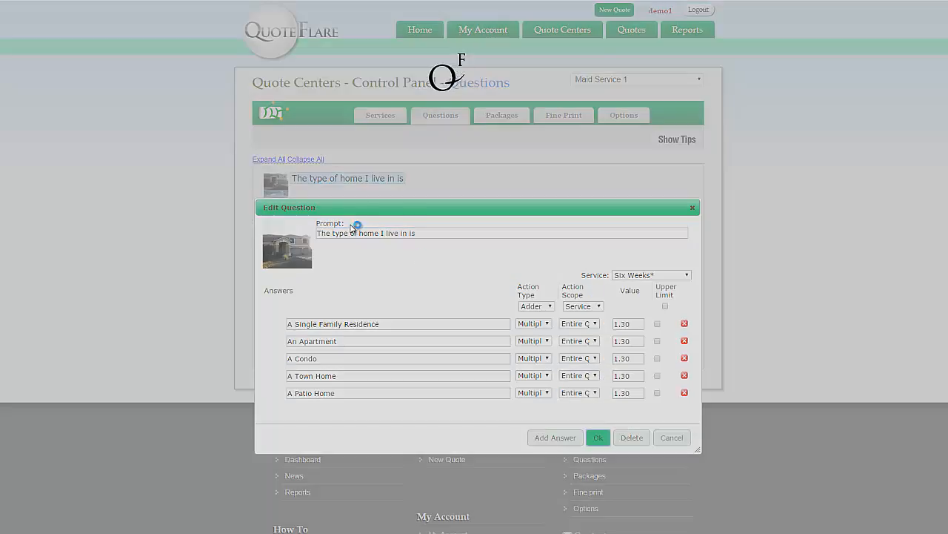